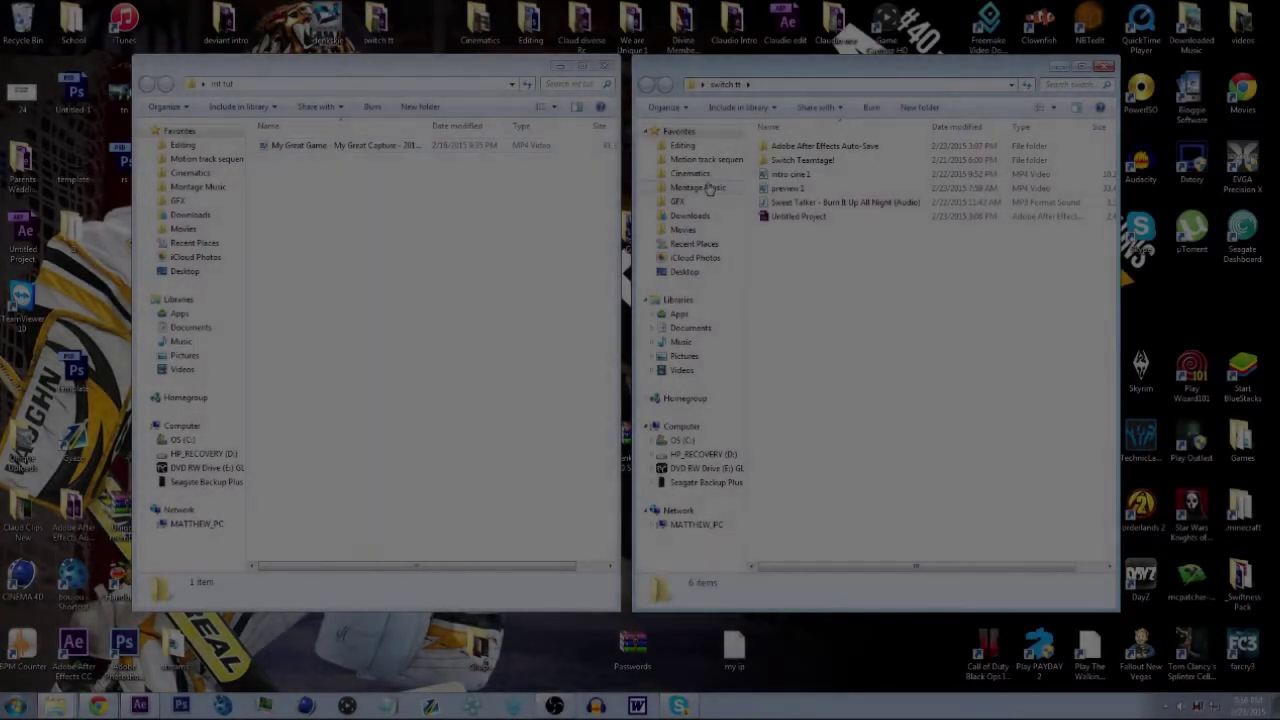
- Select the intro cine 1 video in the switch tt folder for preview
click(809, 176)
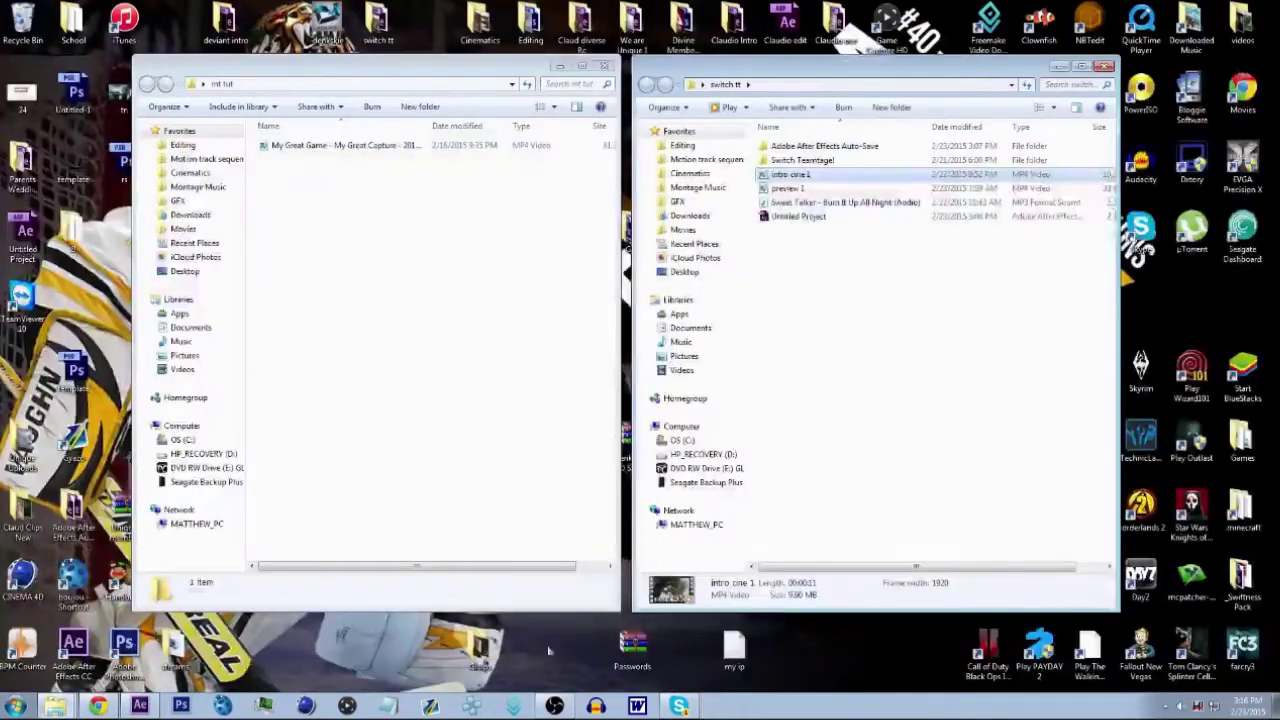
click(430, 353)
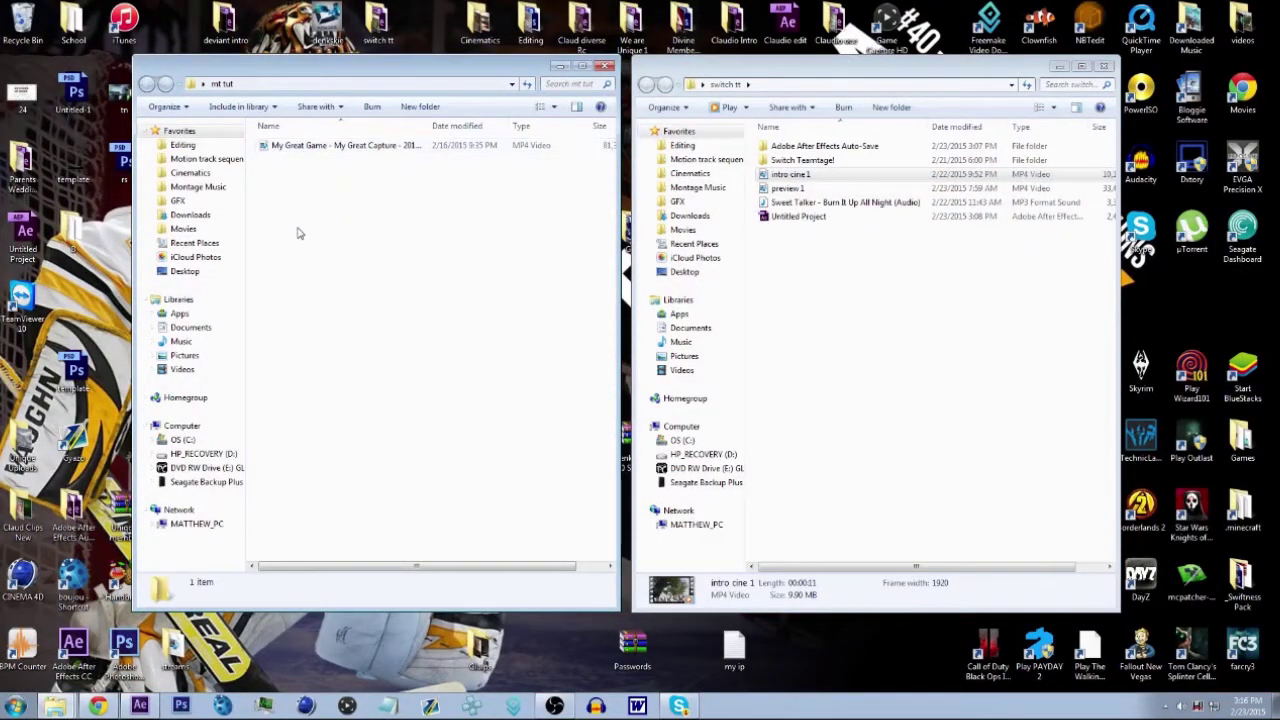
- Maximize After Effects and import the My Great Capture tree MP4 into the Project panel
click(141, 706)
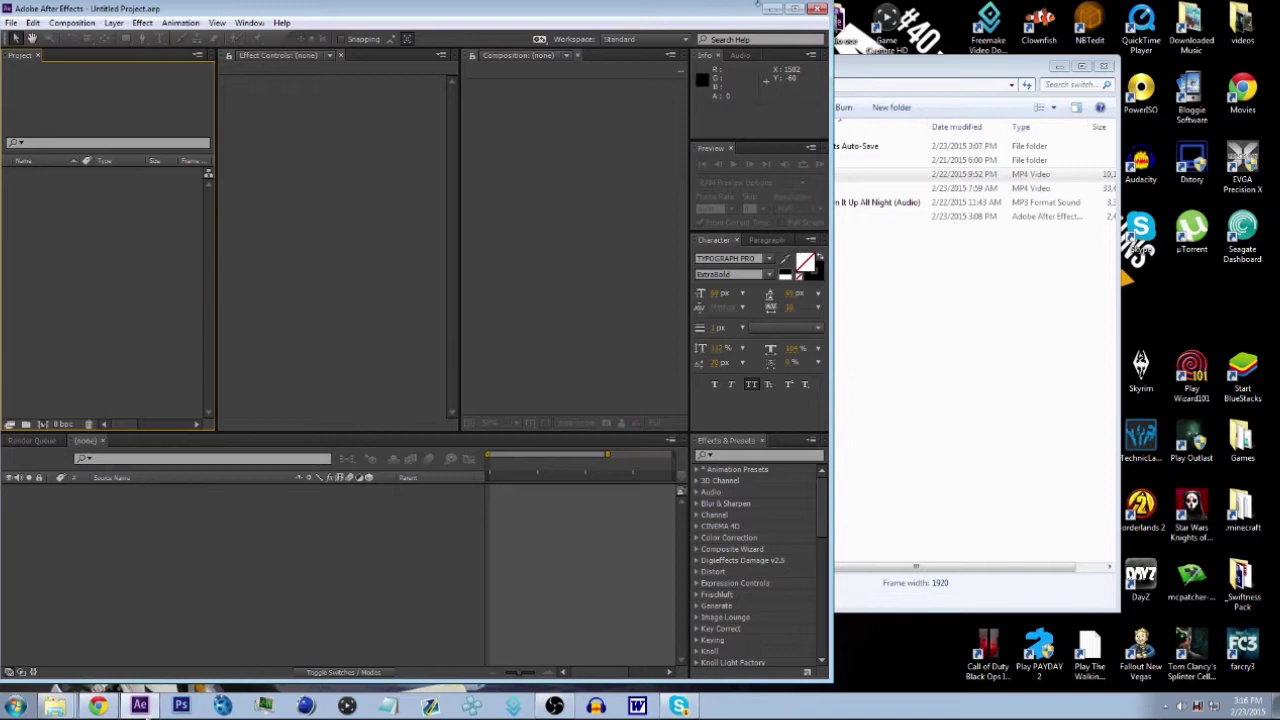
click(795, 8)
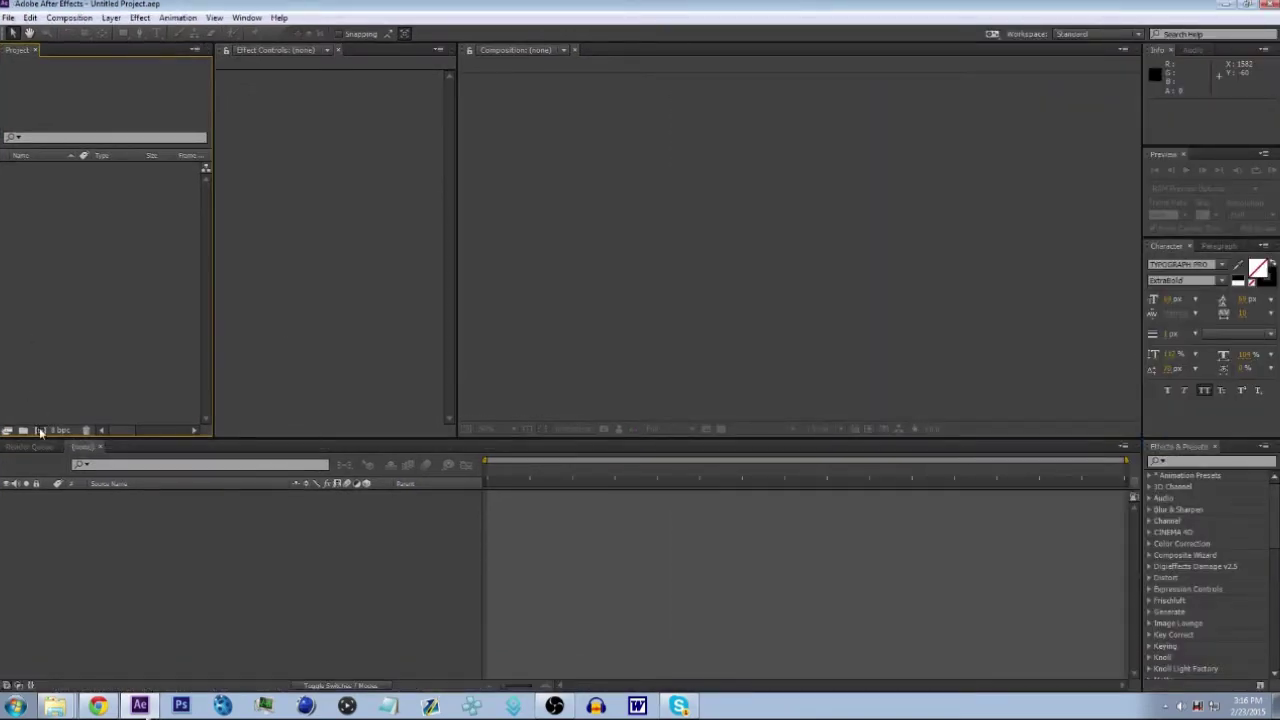
click(60, 706)
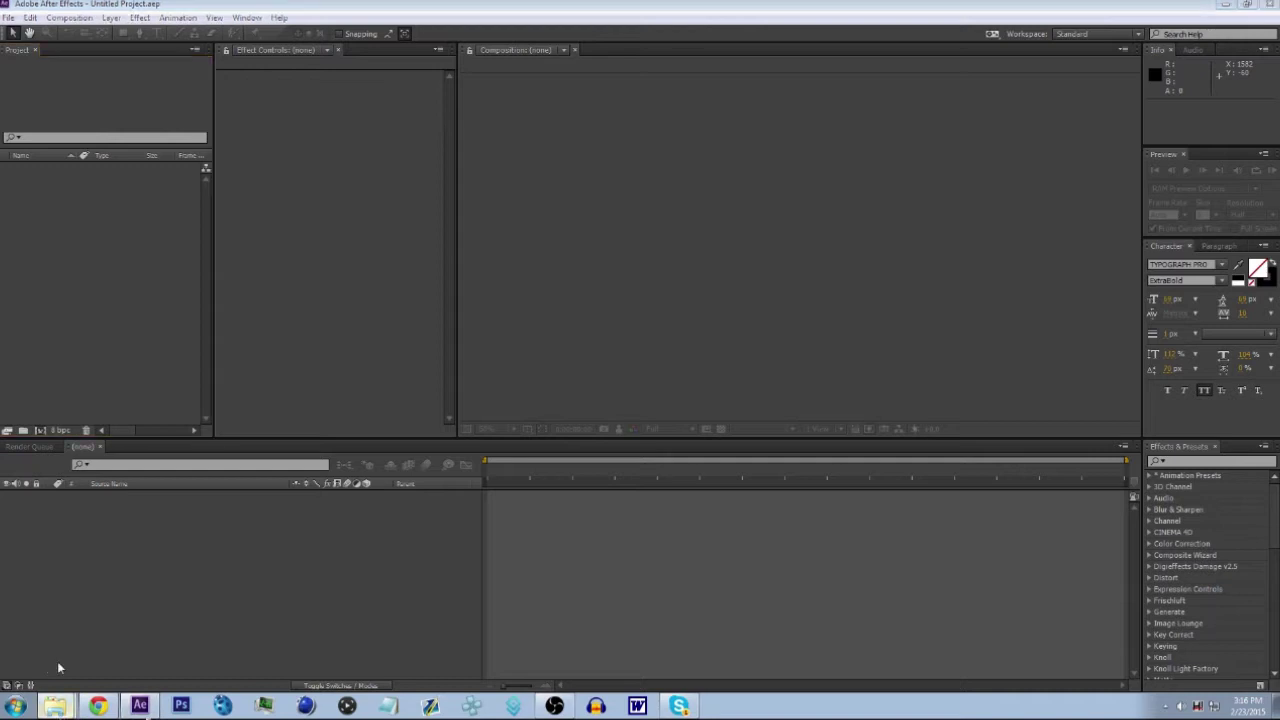
drag(308, 146, 22, 286)
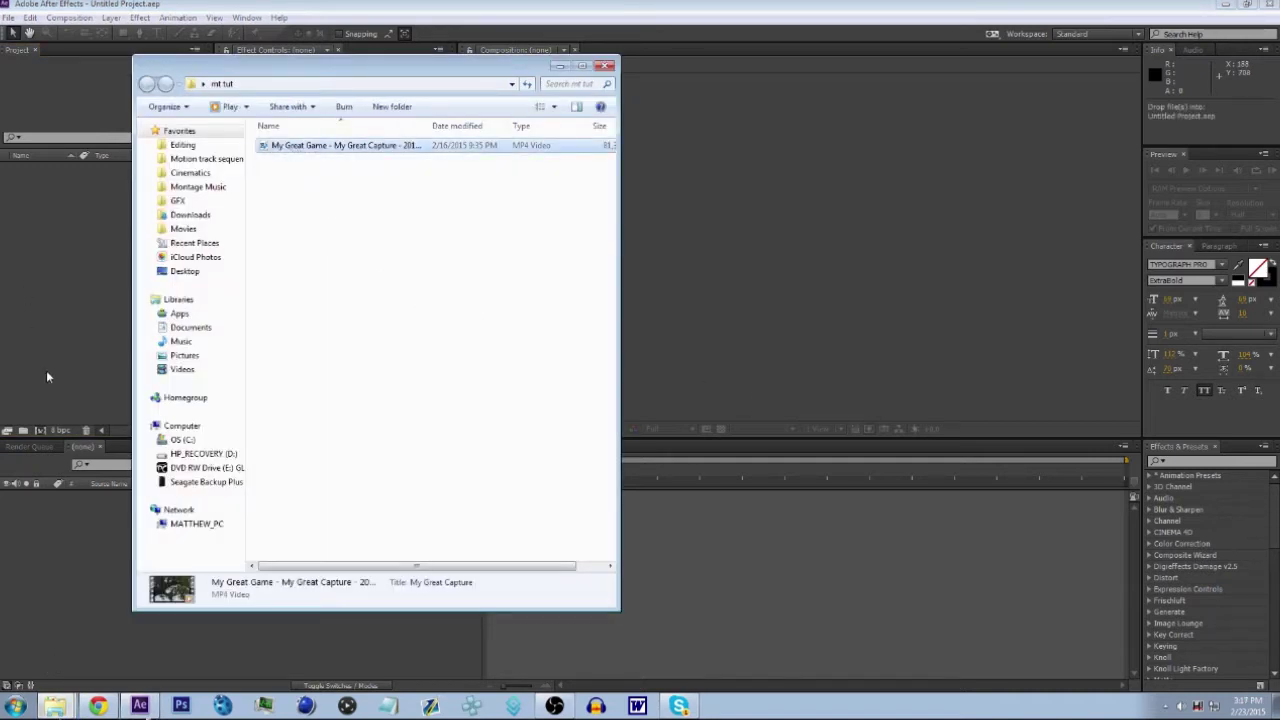
drag(46, 377, 46, 377)
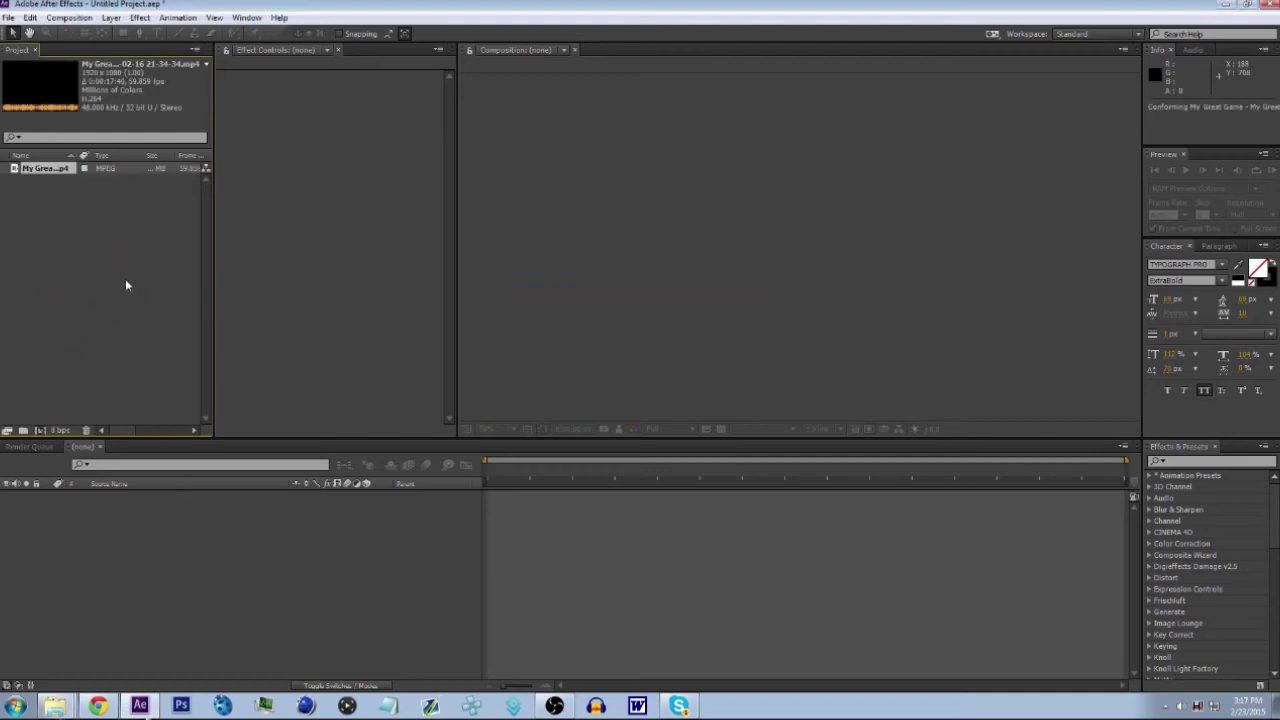
- Create a composition from the clip and trim it to the 0:00:04:28–0:00:14:12 work area
drag(43, 432, 43, 432)
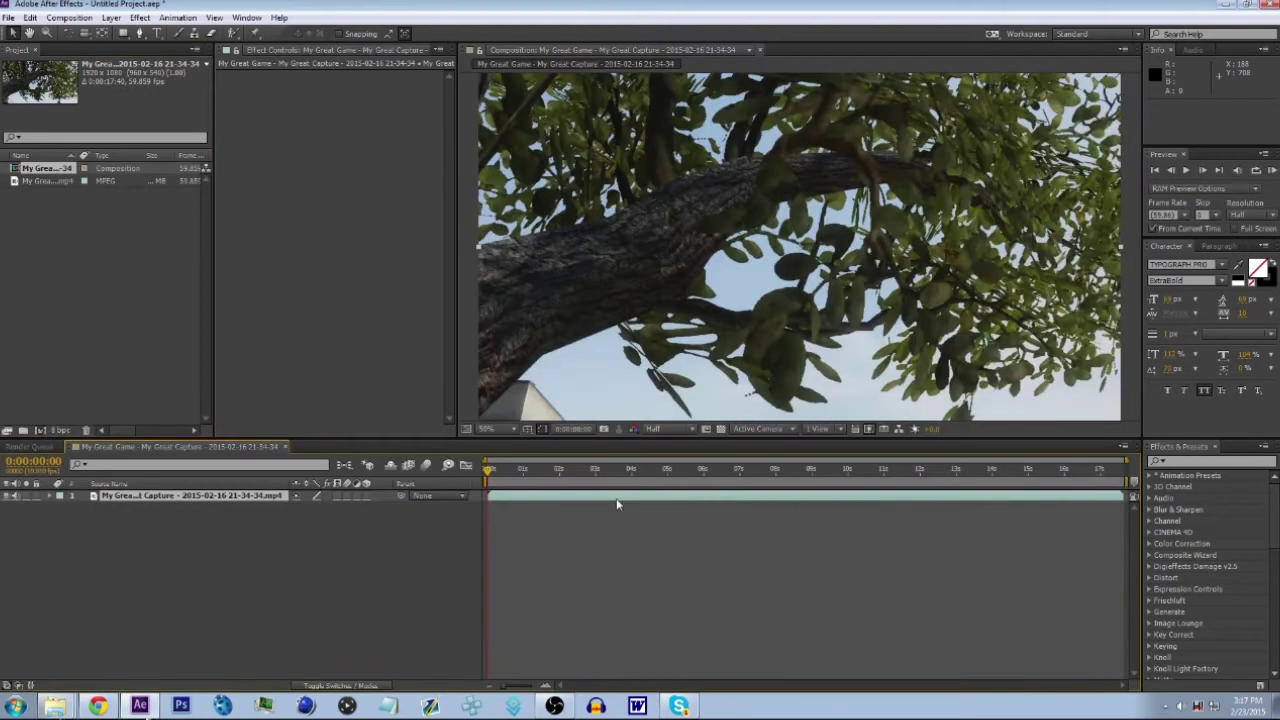
drag(491, 478, 999, 492)
key(b)
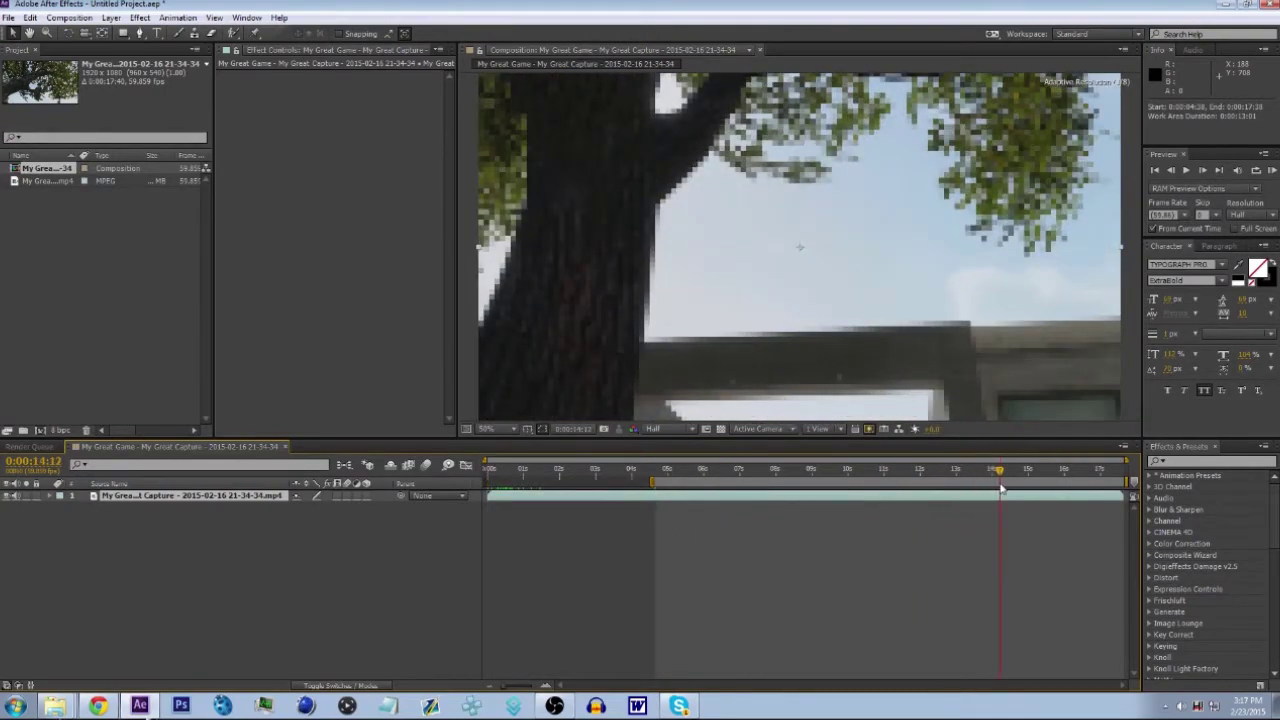
key(n)
right_click(999, 484)
click(1010, 521)
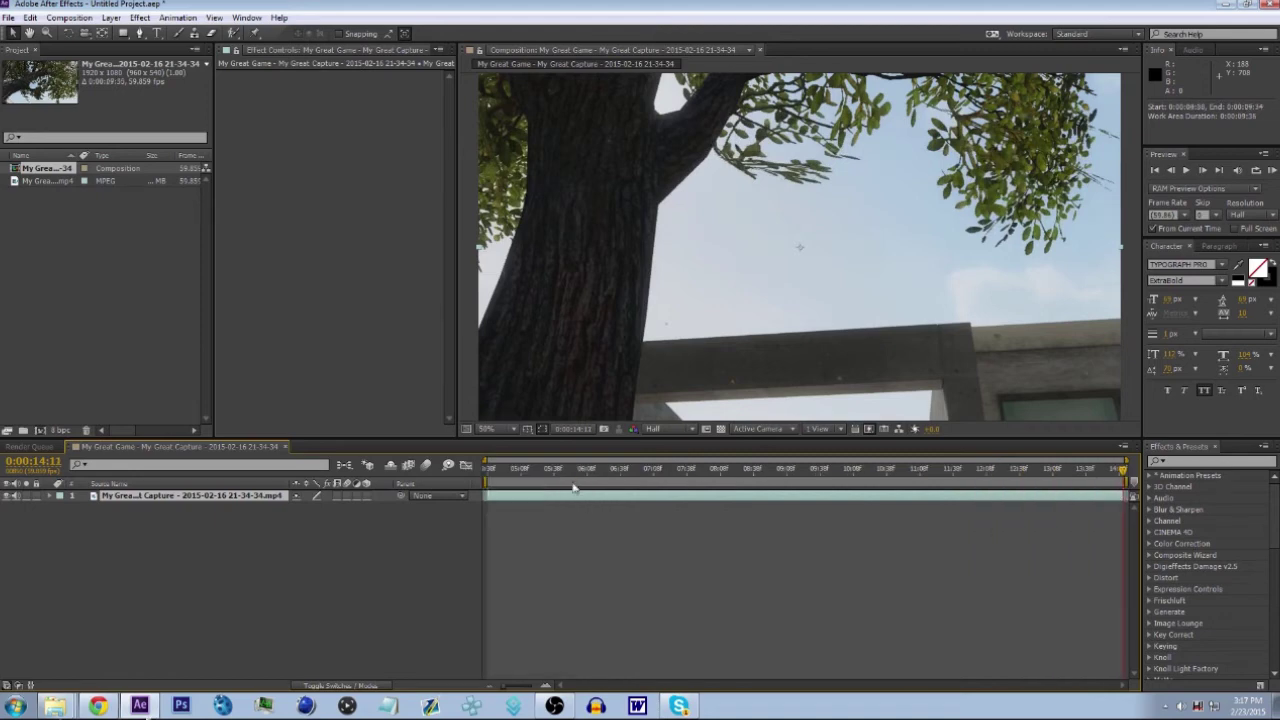
right_click(575, 501)
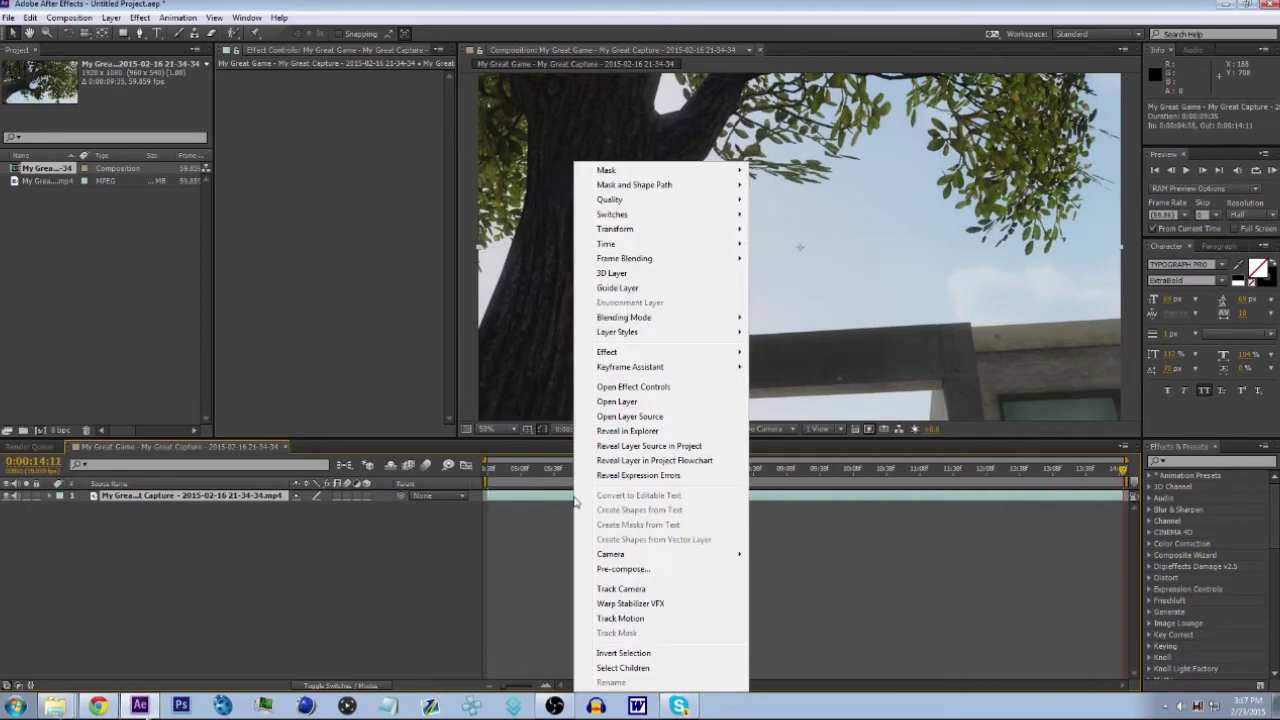
- Run Track Camera on the footage with Auto-delete Points Across Time enabled
click(642, 589)
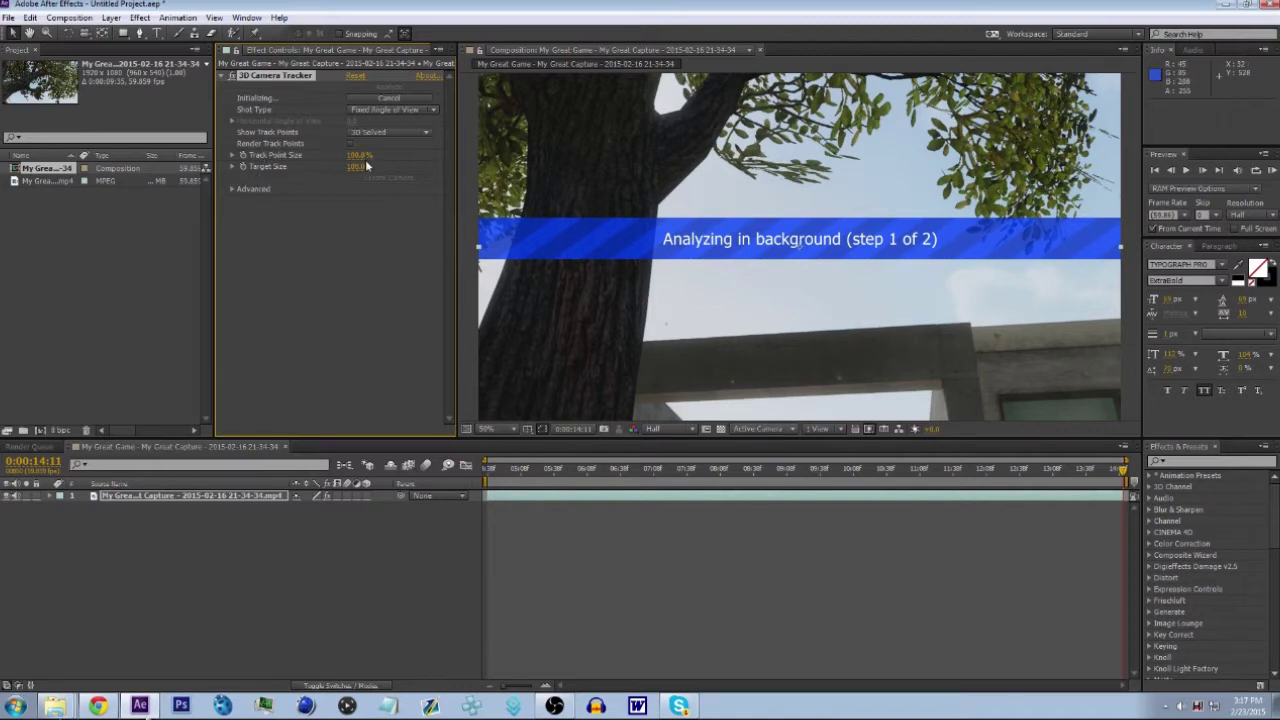
click(231, 188)
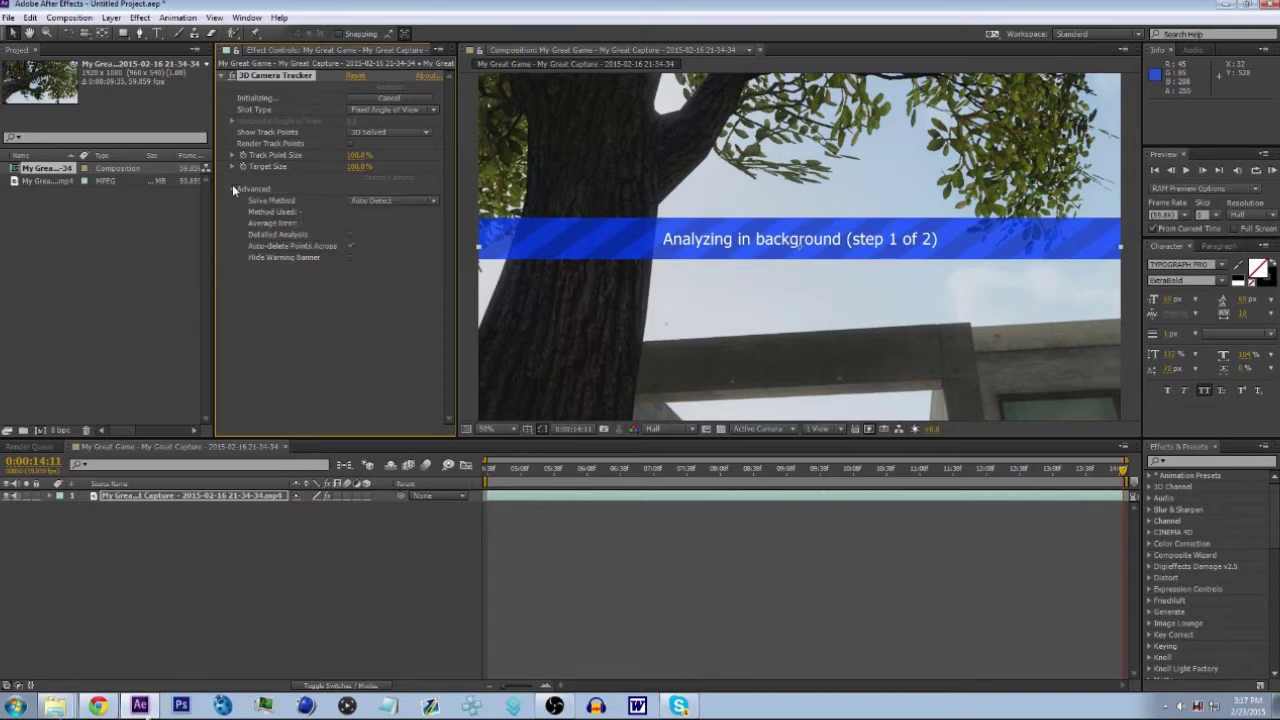
click(349, 242)
click(232, 189)
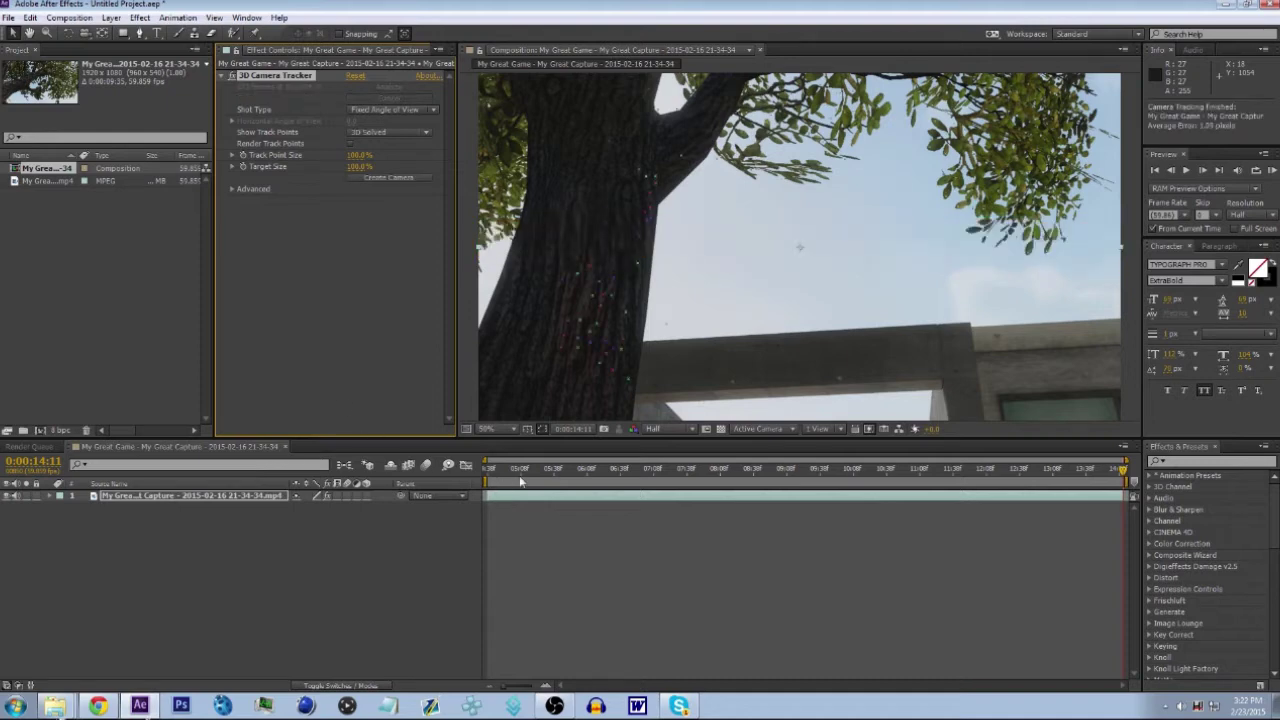
- At 0:00:10:24, create a null and camera from a tree-trunk track point, selecting Track Null 1
drag(528, 476, 826, 478)
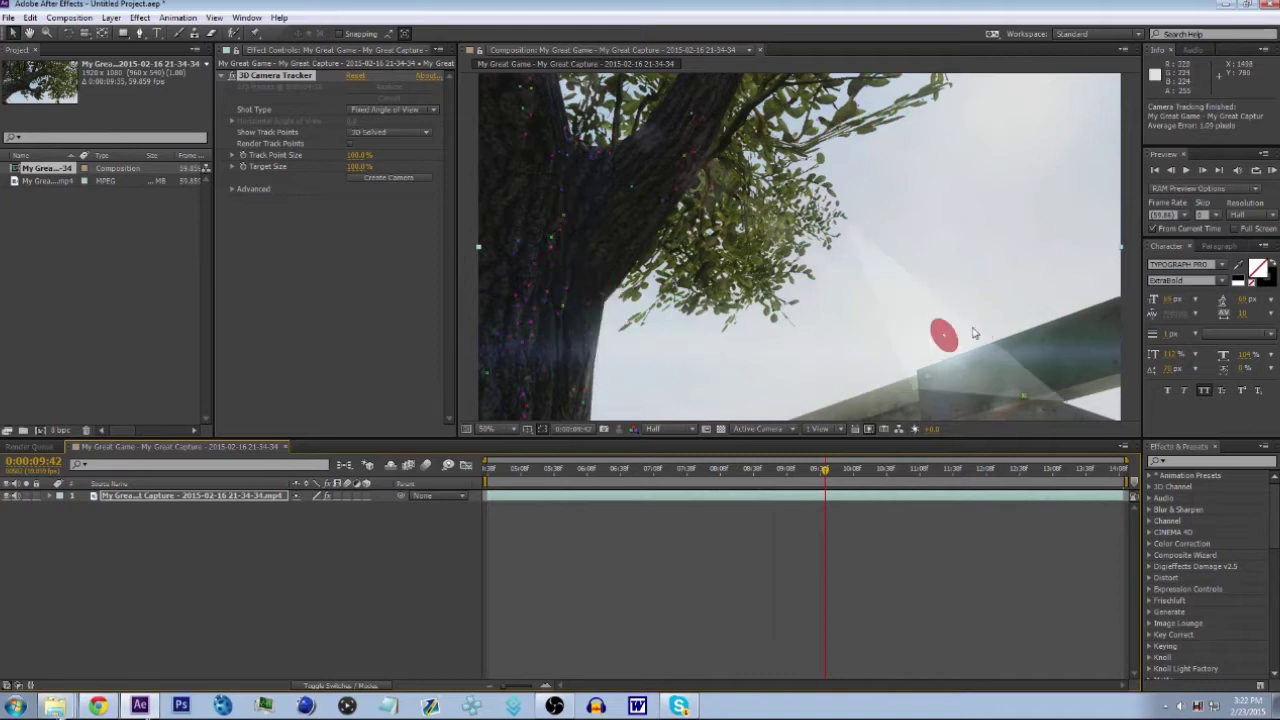
drag(829, 482, 871, 480)
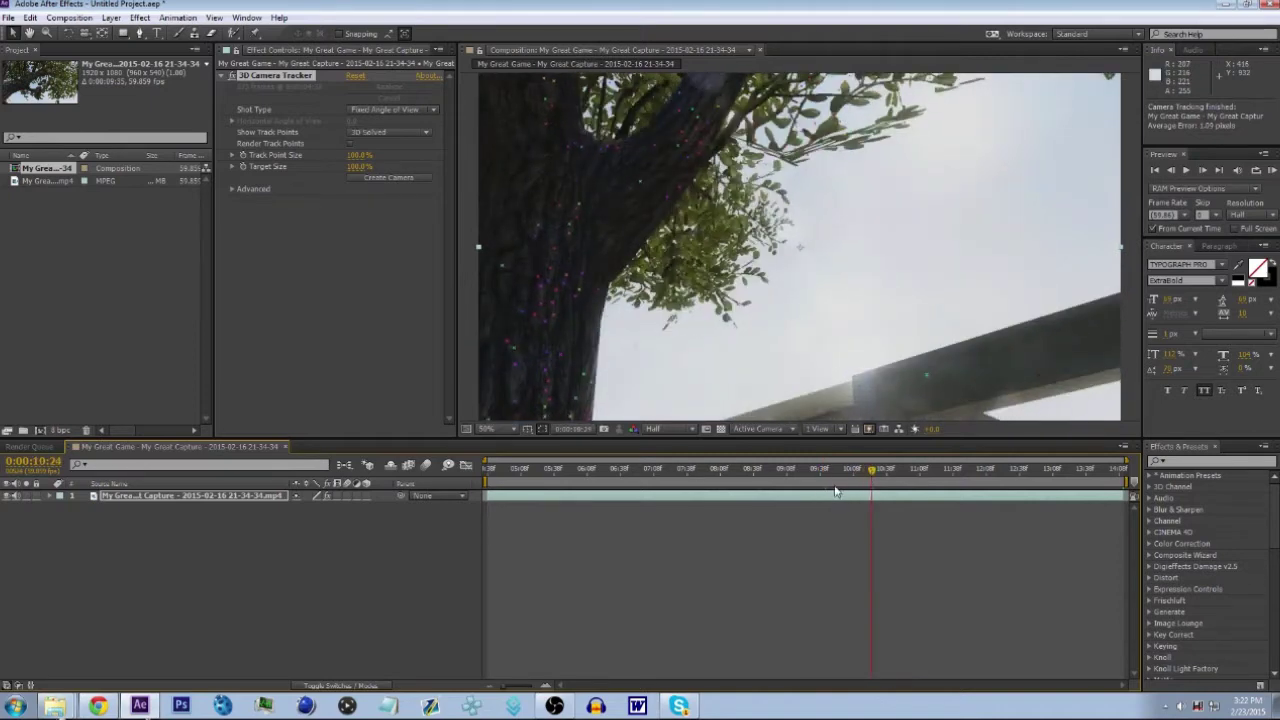
right_click(597, 321)
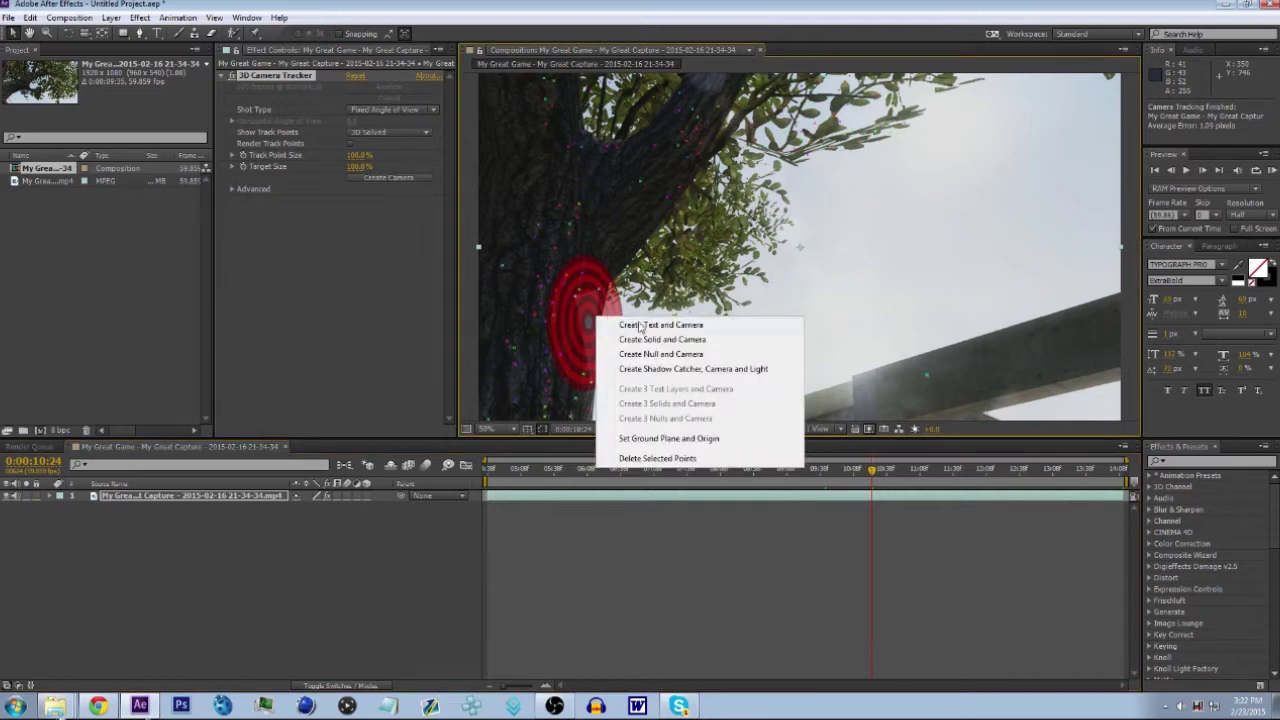
click(660, 355)
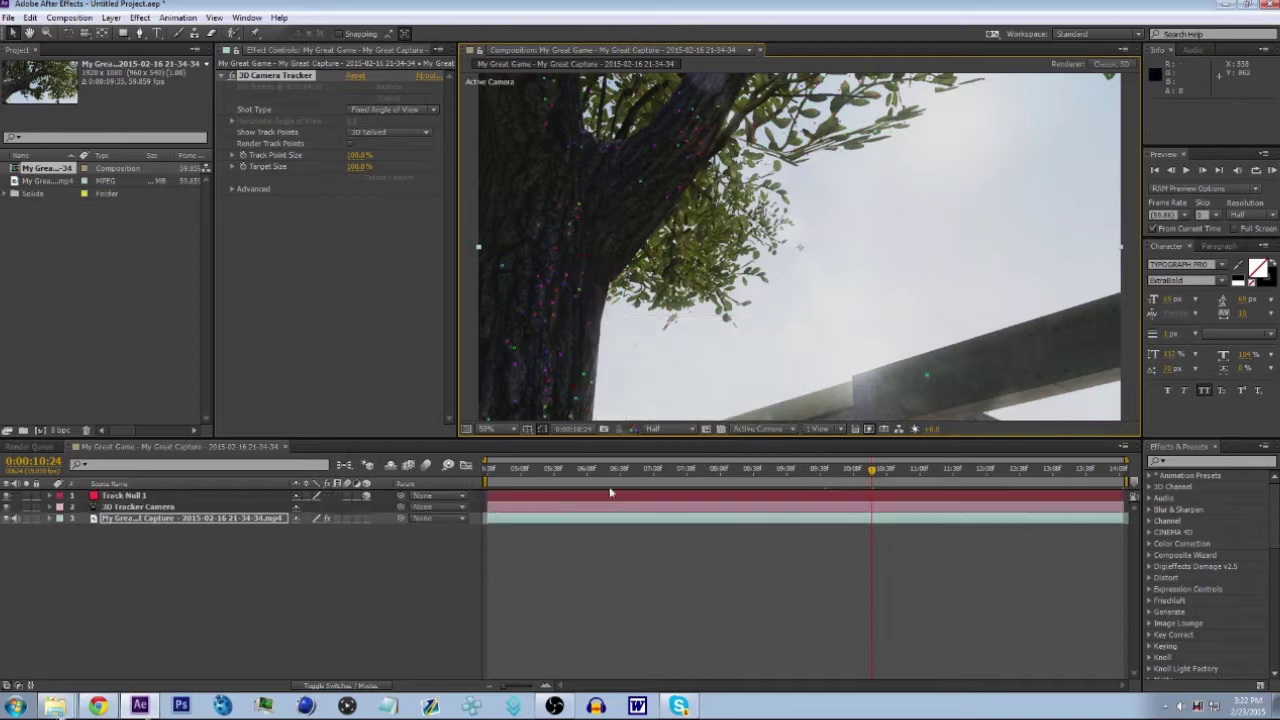
click(135, 497)
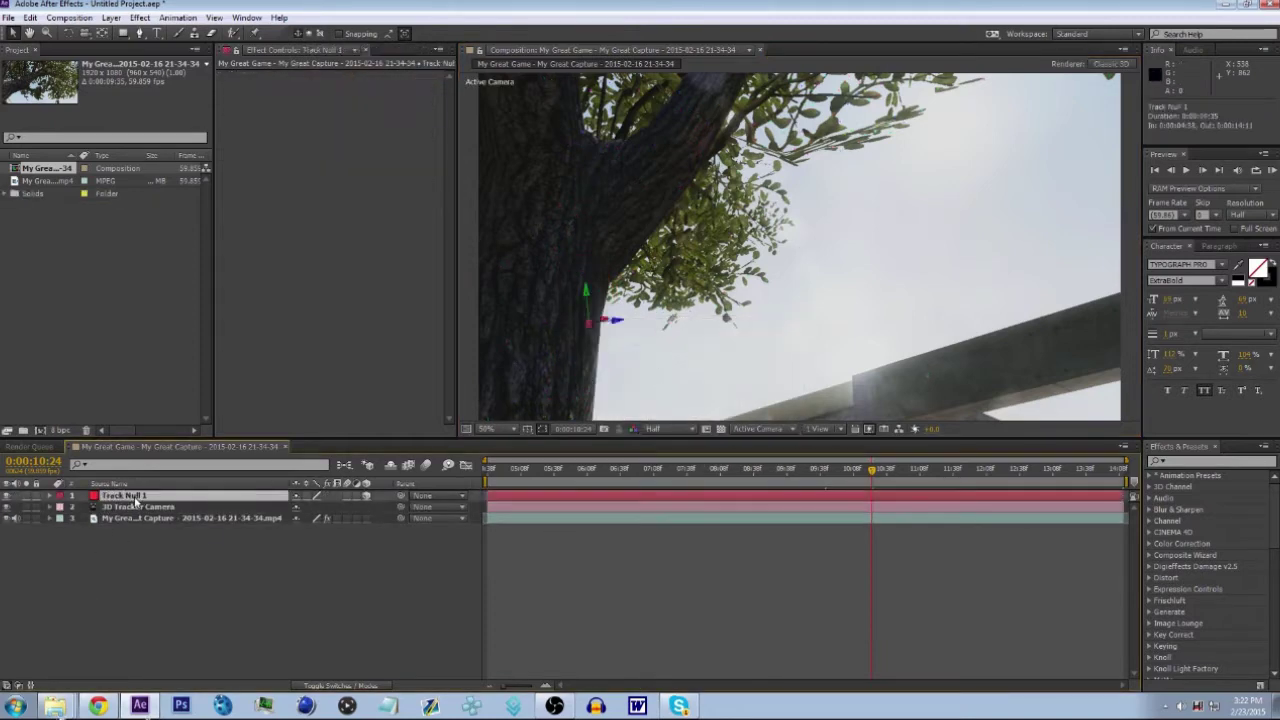
- Create a black solid and apply Video Copilot's Element effect, found by searching 'element'
key(ctrl+y)
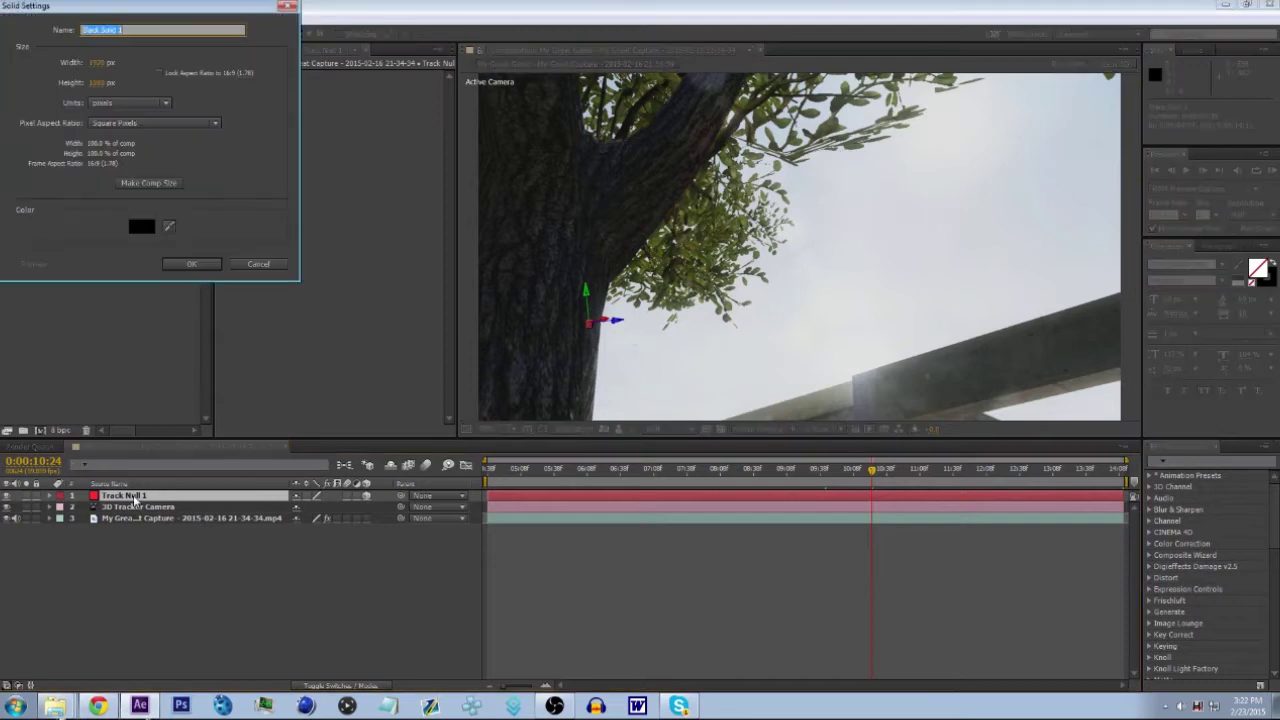
click(185, 266)
click(1240, 460)
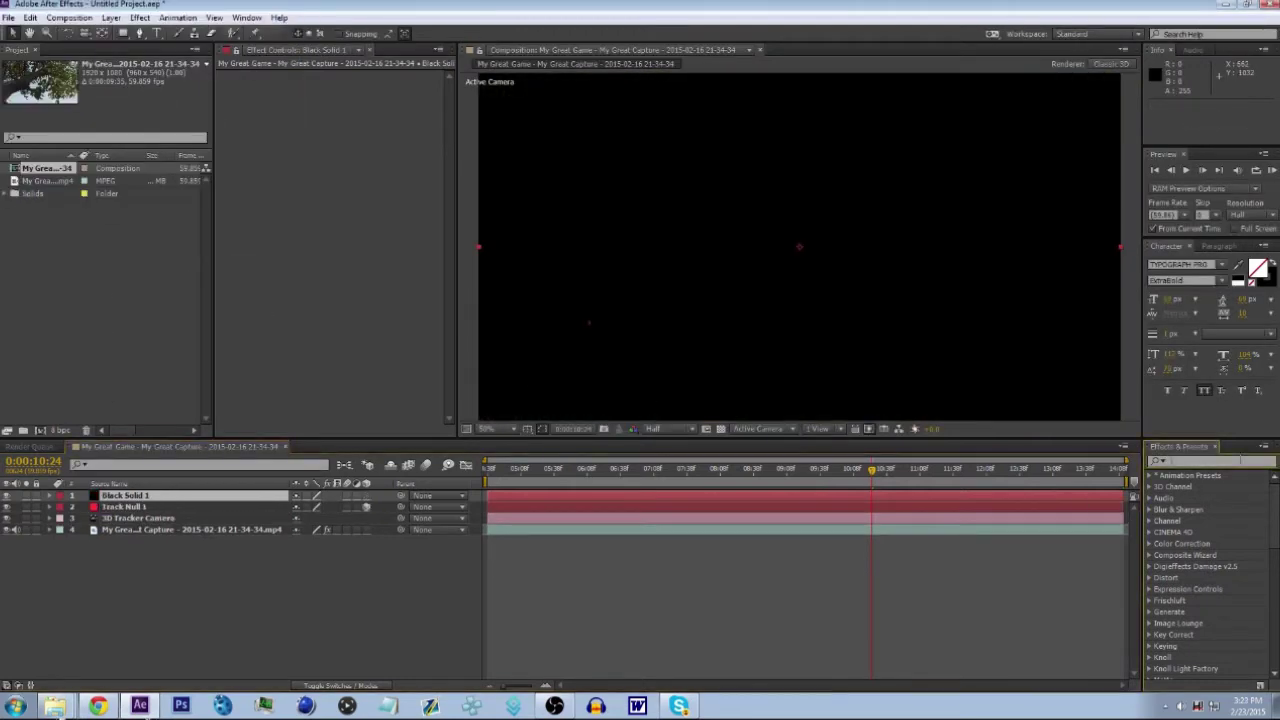
text(el)
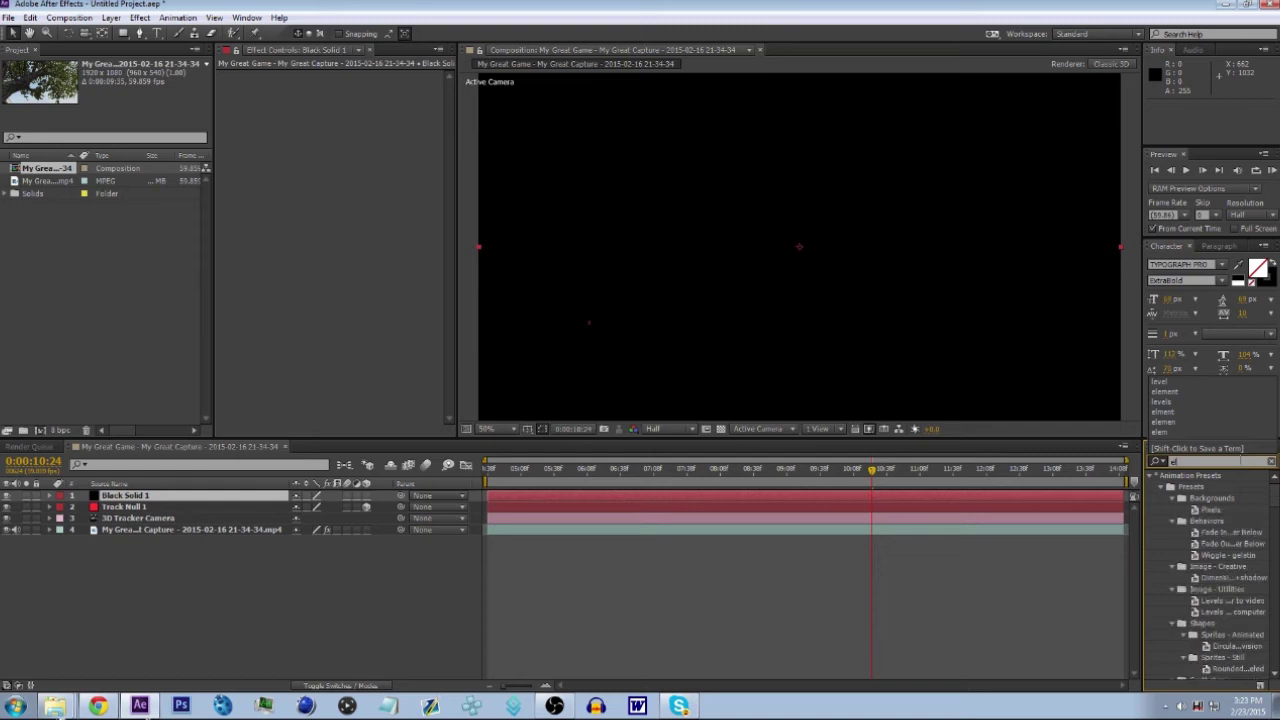
text(ment 3d)
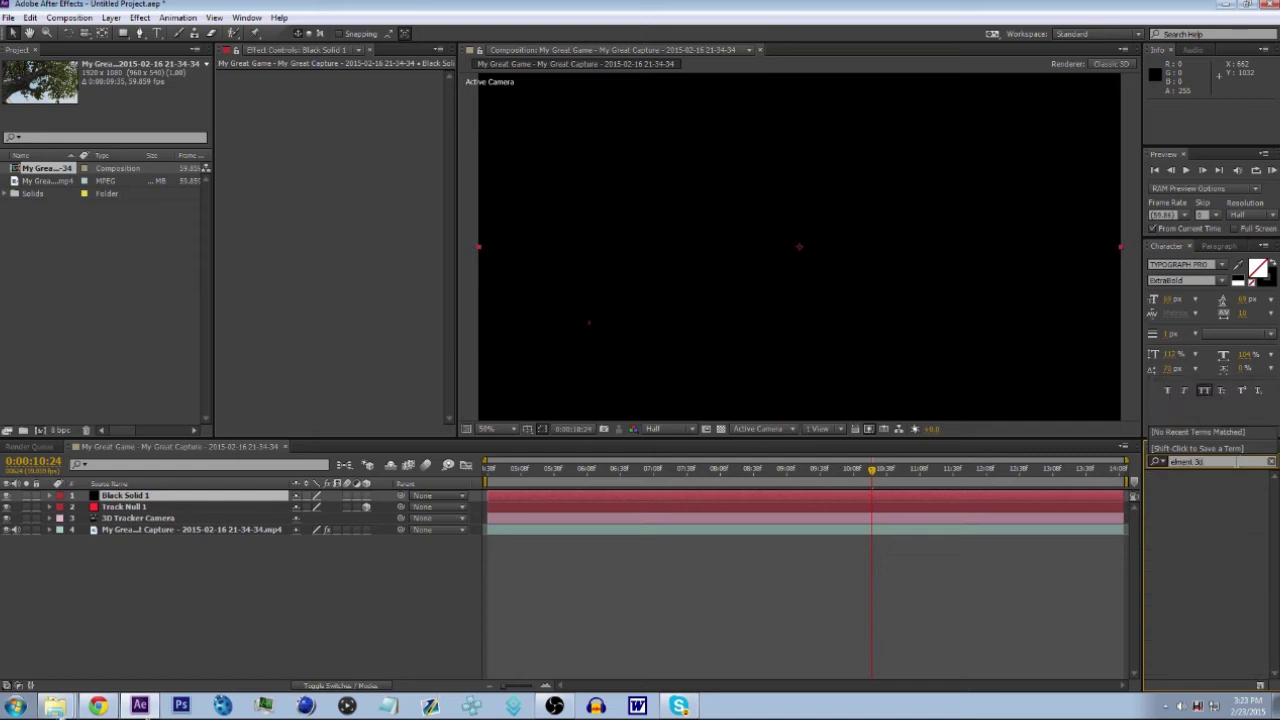
key(BackSpace)
key(BackSpace)
key(BackSpace)
key(BackSpace)
key(BackSpace)
key(BackSpace)
key(BackSpace)
key(BackSpace)
key(BackSpace)
text(element)
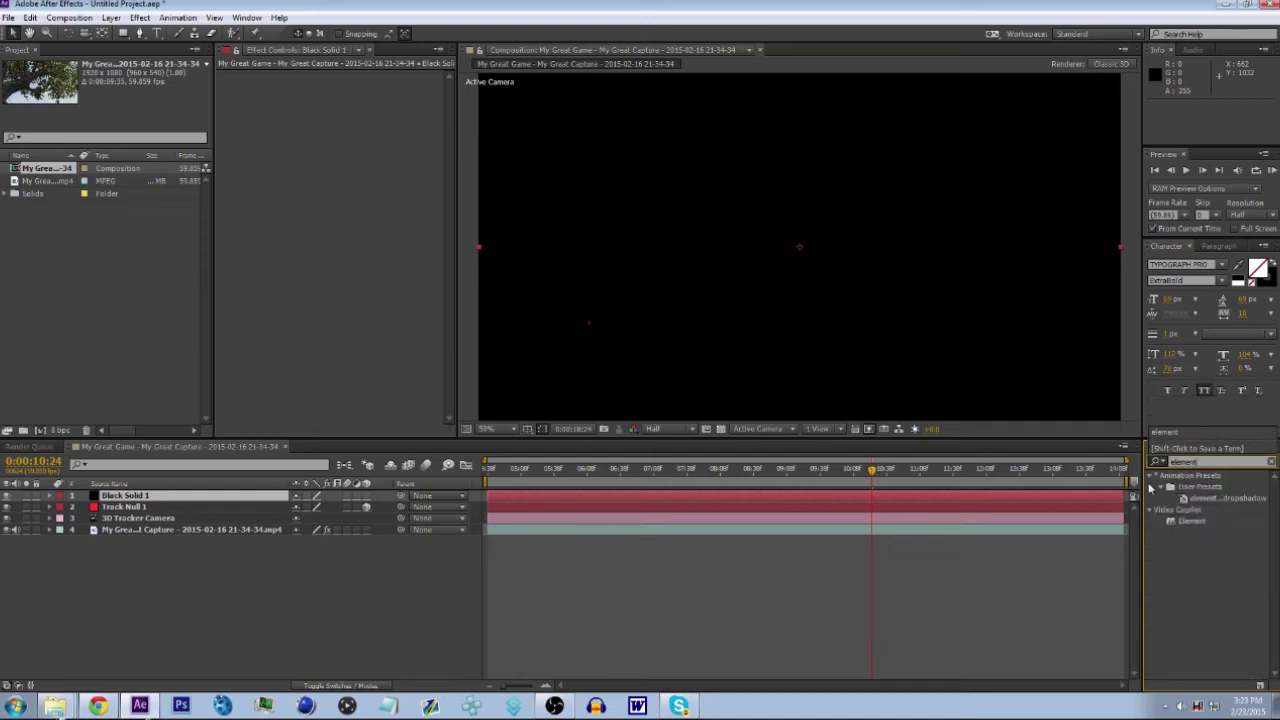
drag(1190, 521, 168, 31)
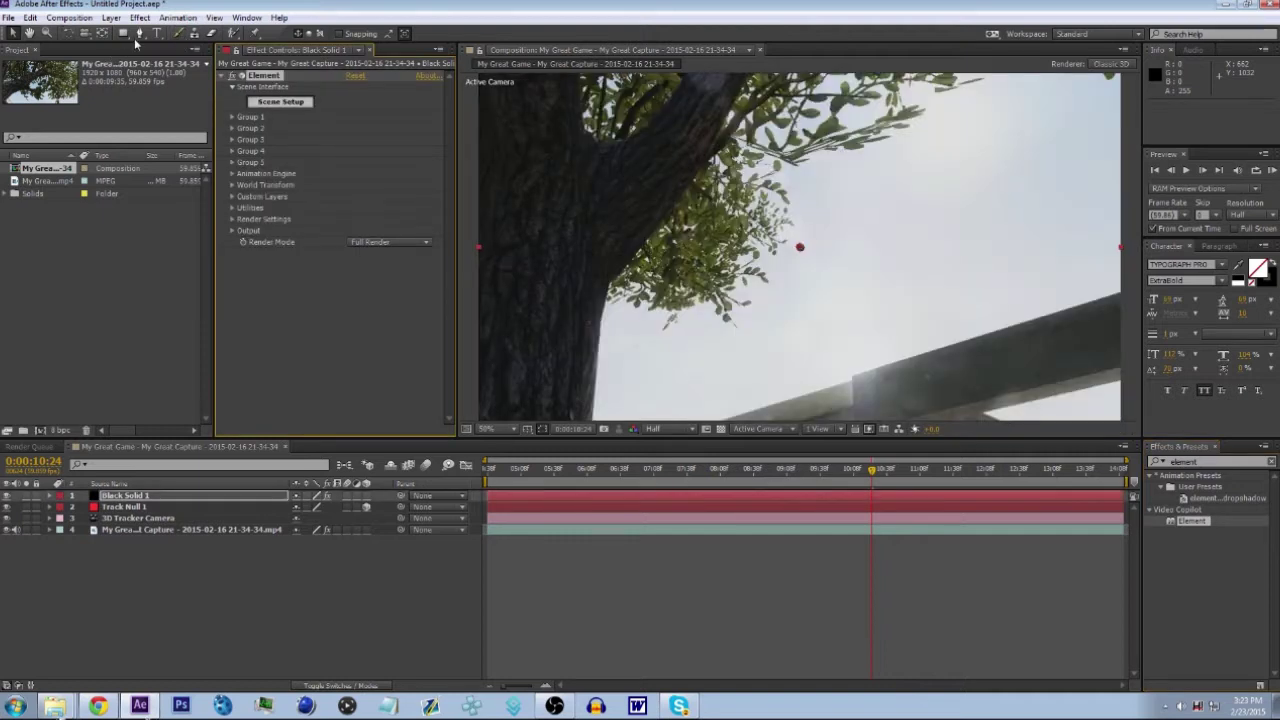
click(156, 33)
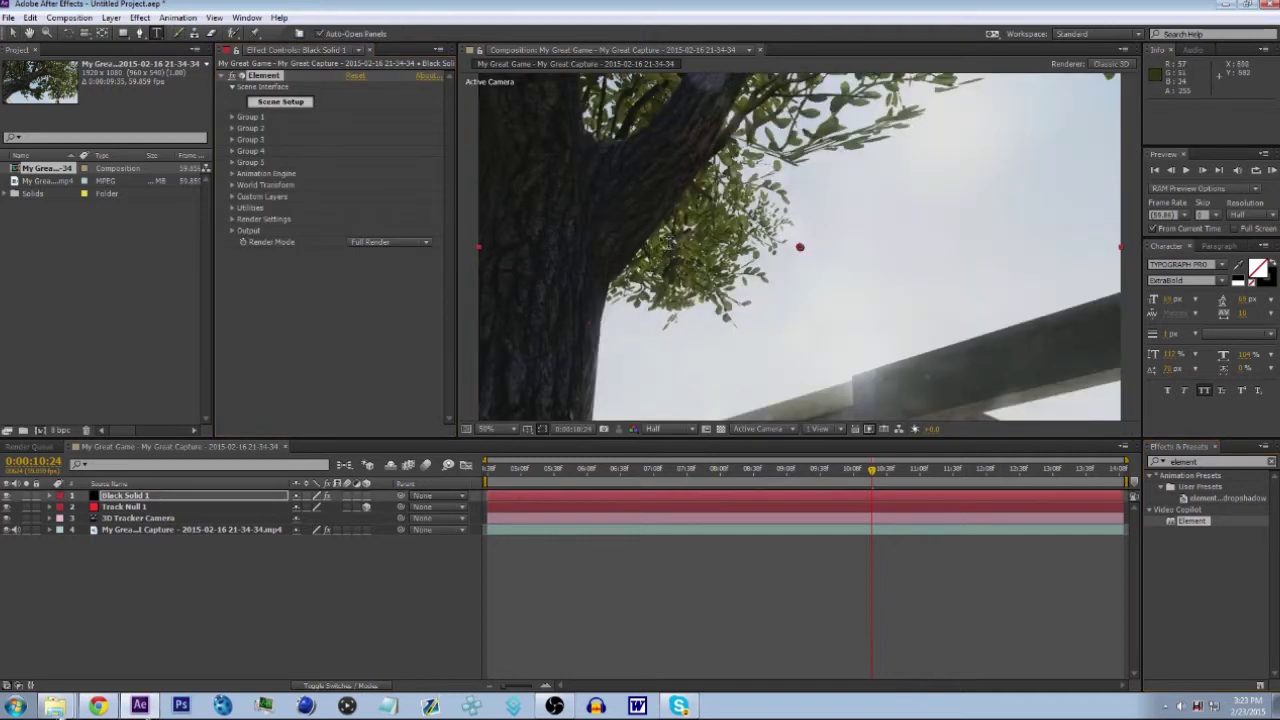
- Type DENKSKIE PRESENTS with white fill and no stroke, then toggle the layer's visibility
click(656, 195)
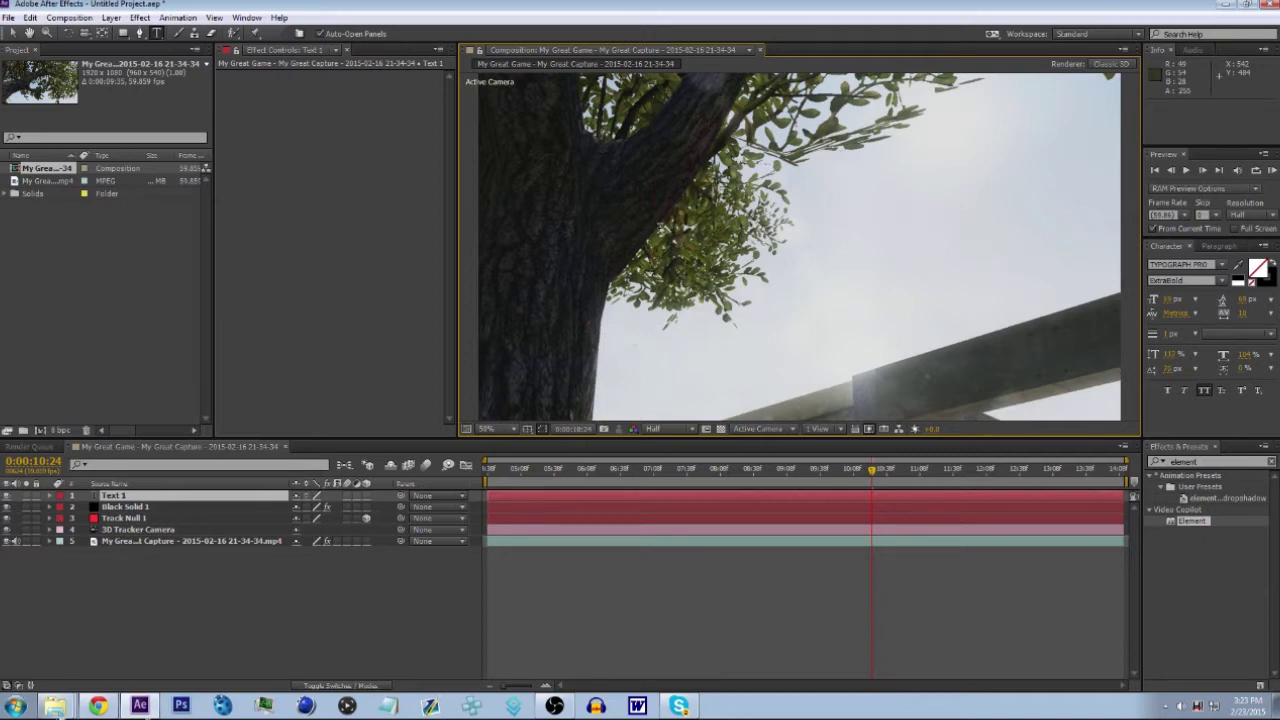
key(ctrl+a)
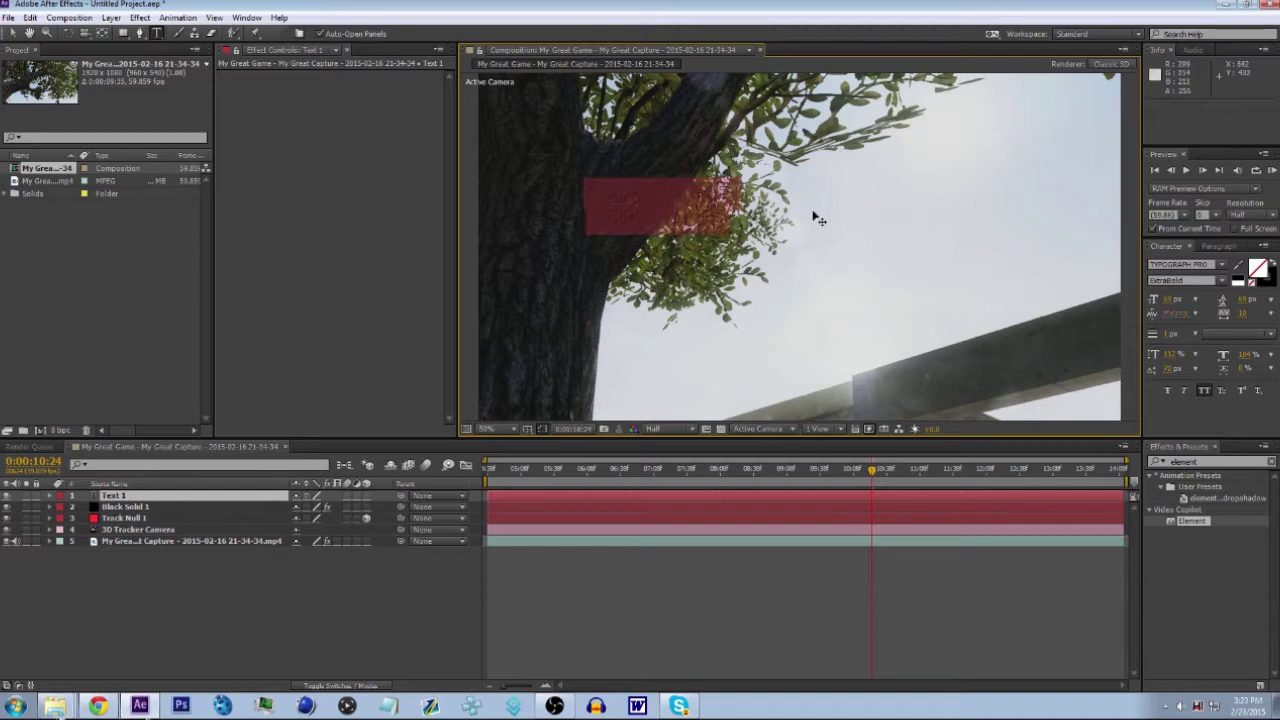
click(1258, 274)
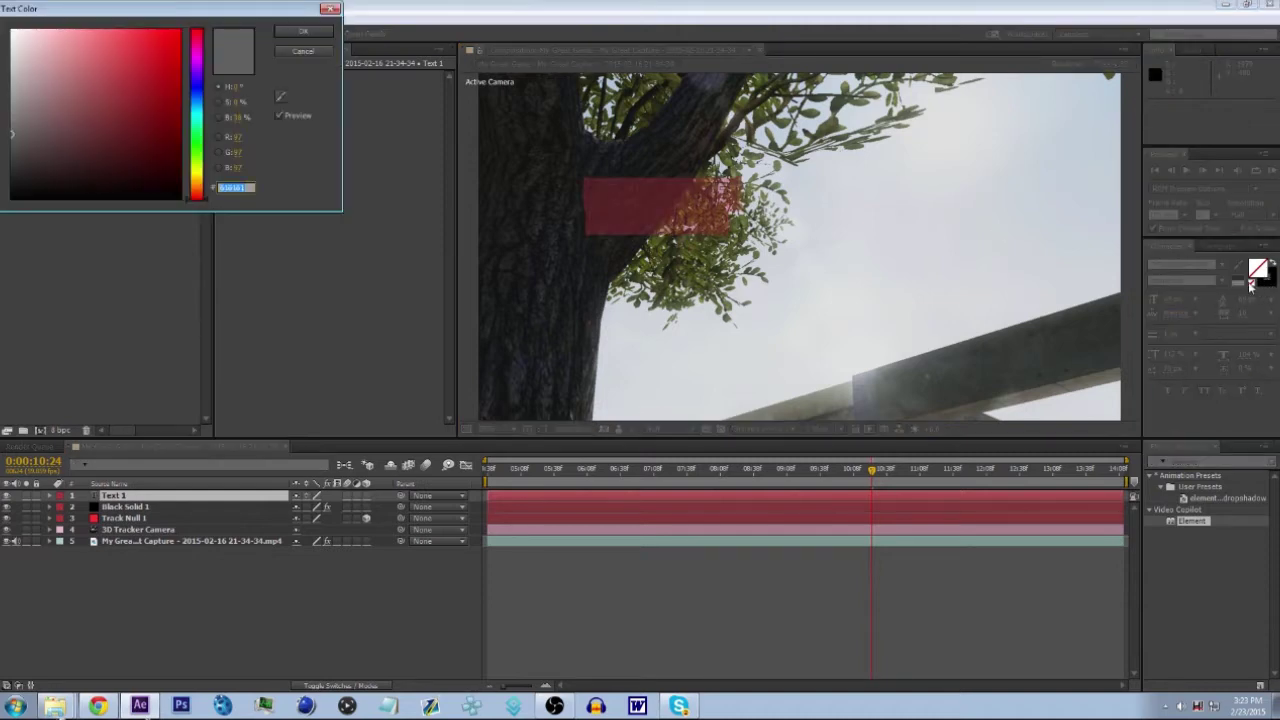
key(Return)
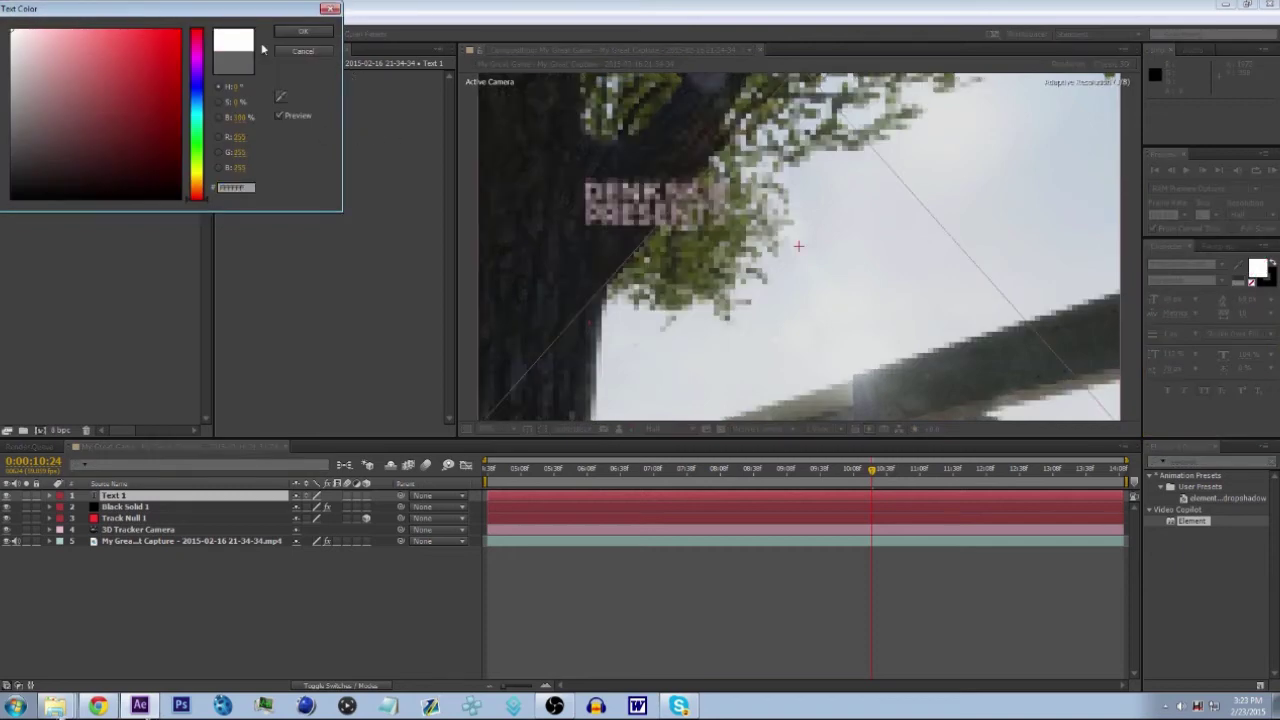
click(322, 36)
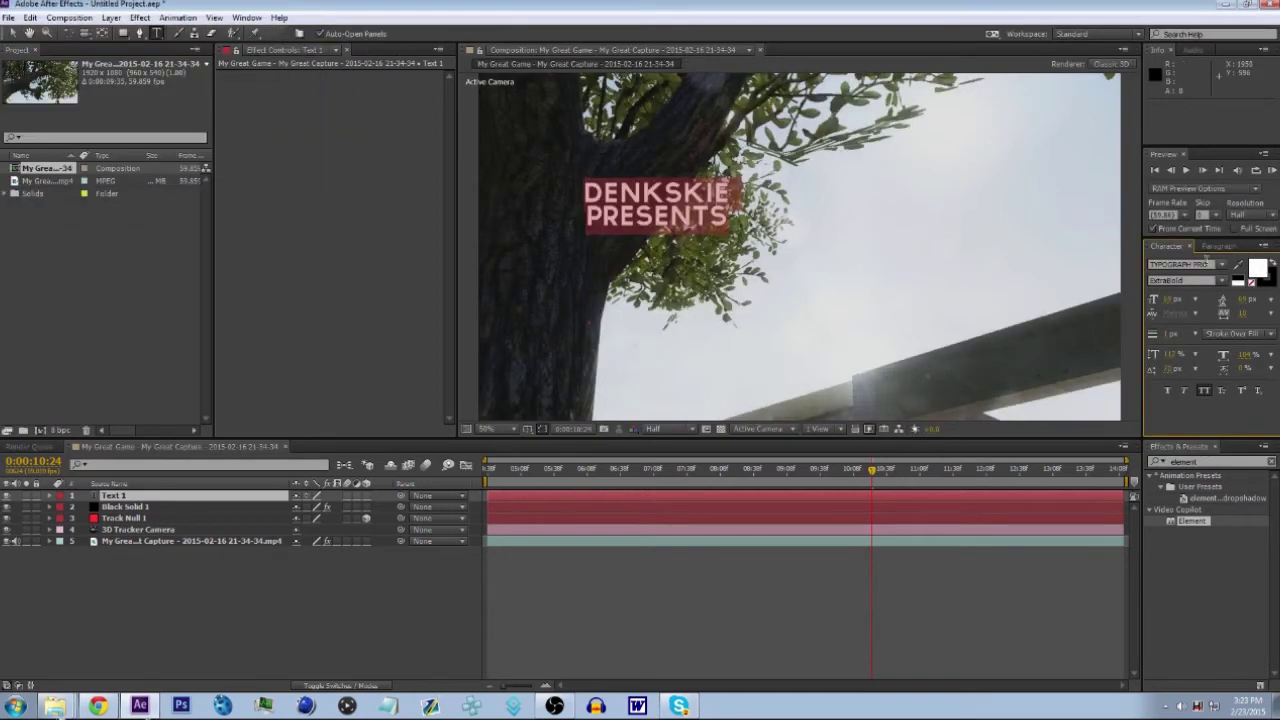
click(1253, 284)
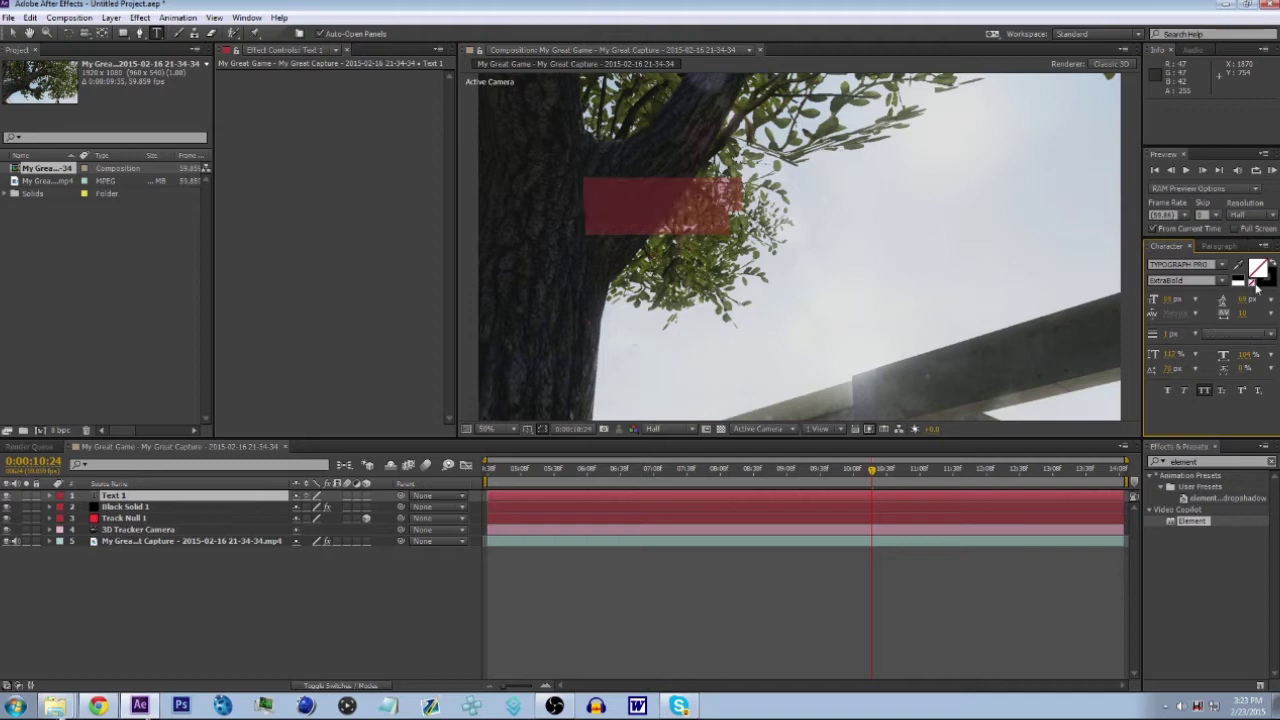
click(1255, 276)
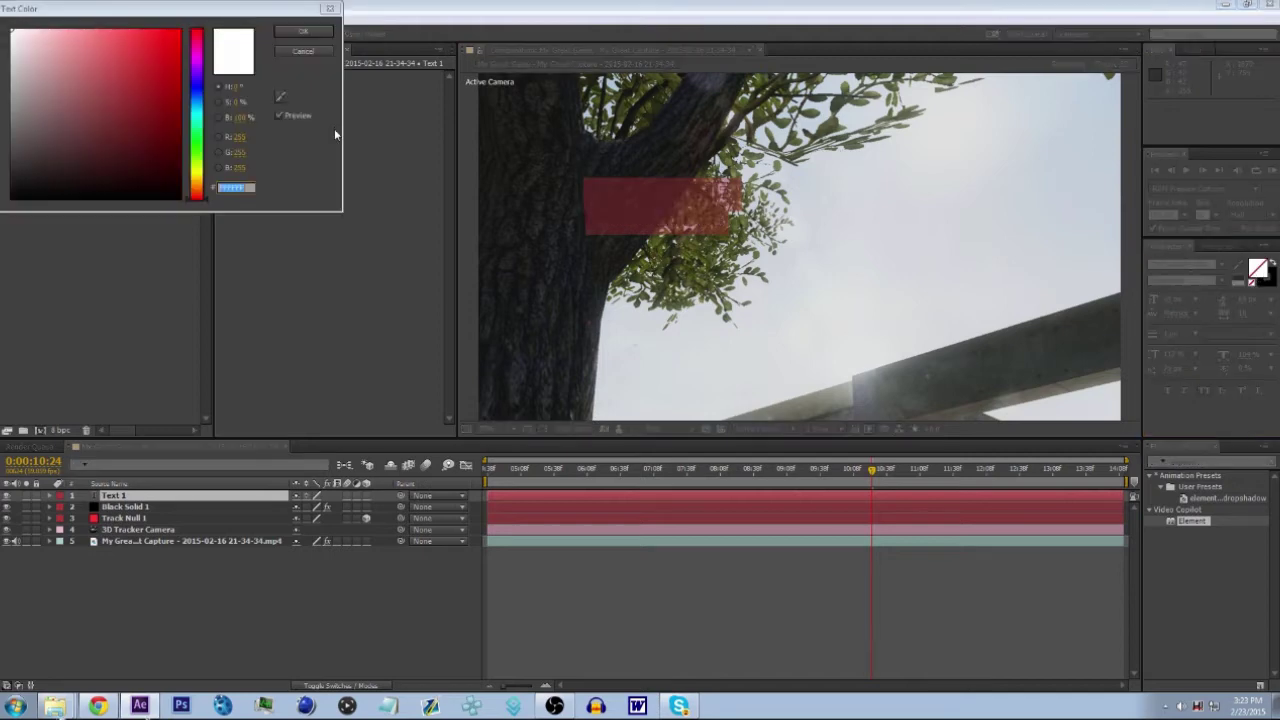
click(303, 51)
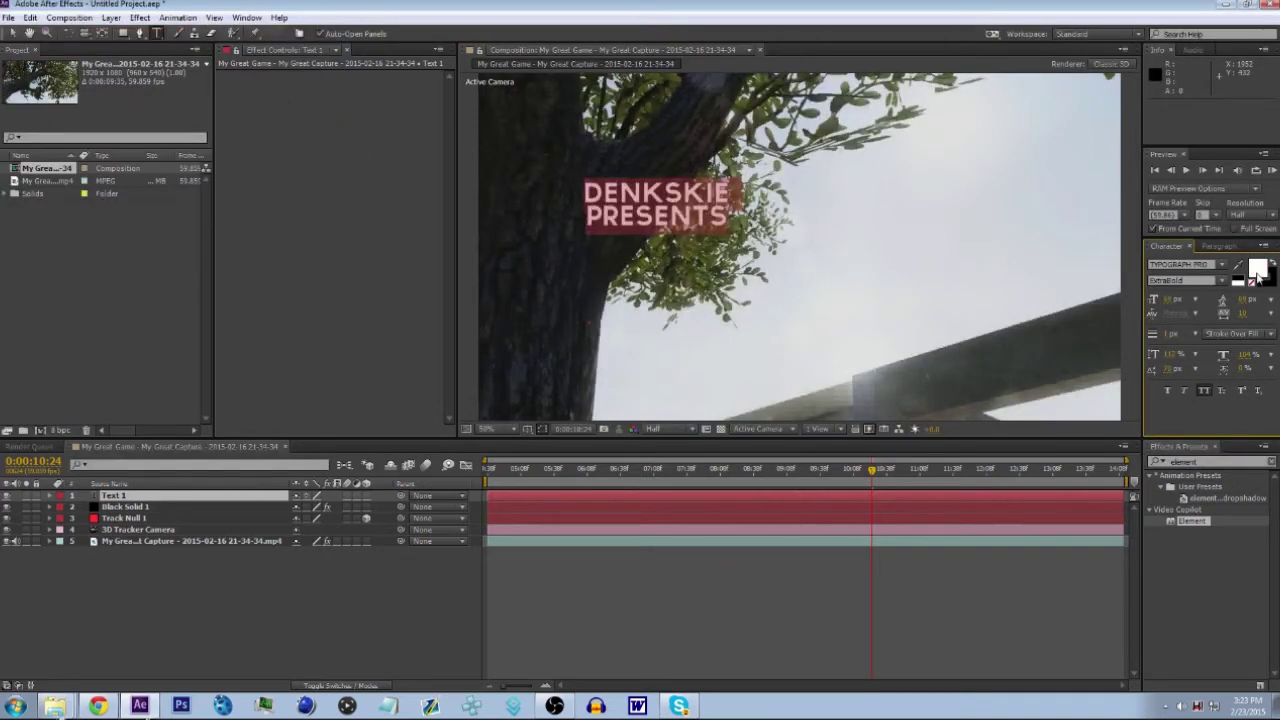
click(1251, 285)
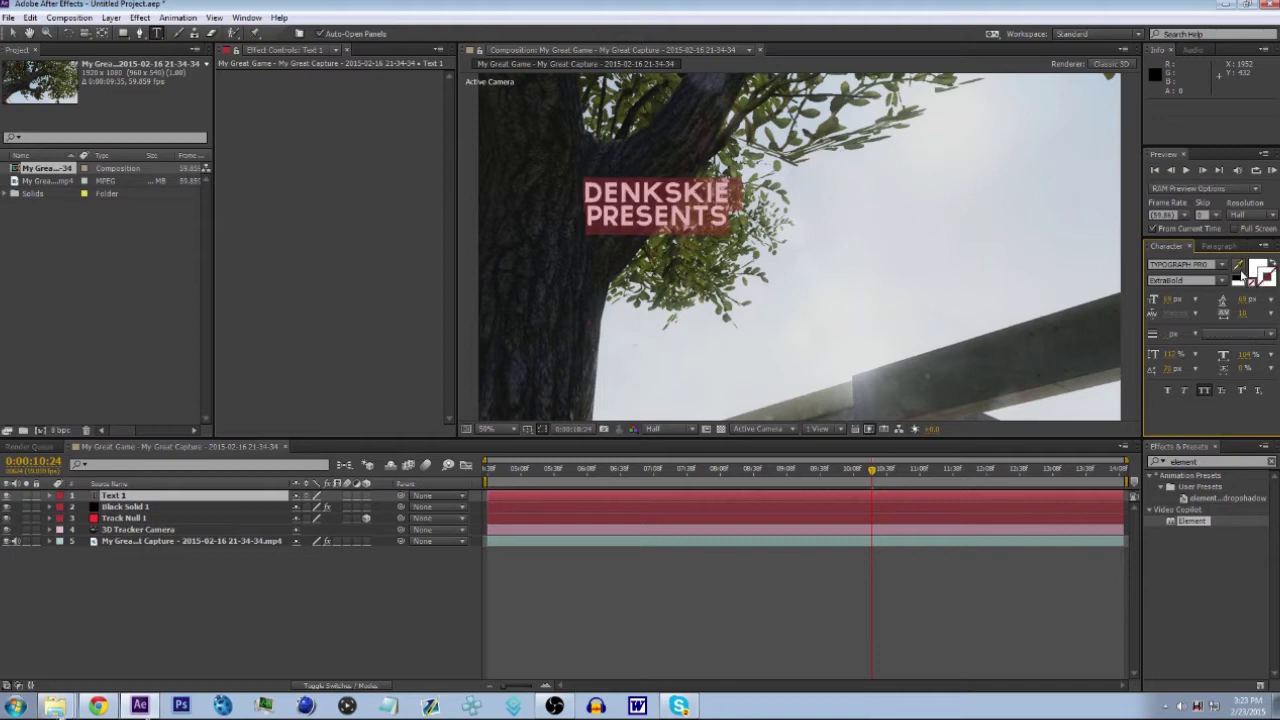
click(413, 568)
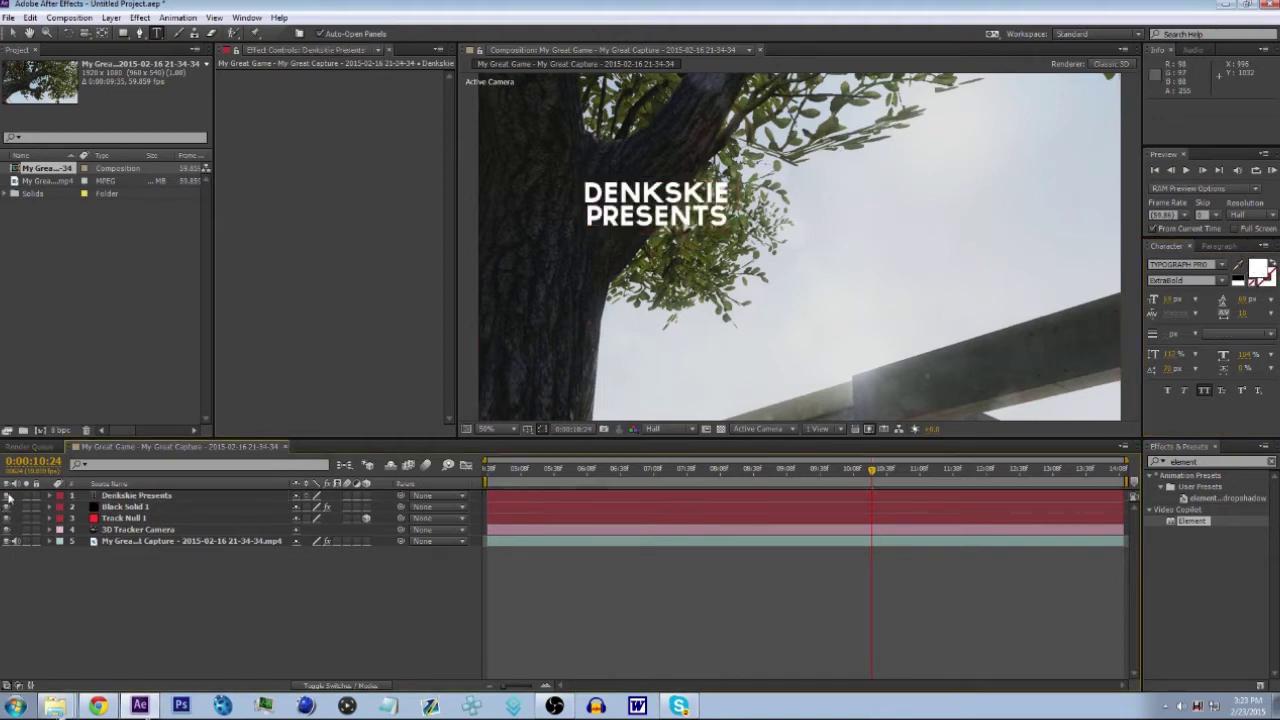
click(8, 495)
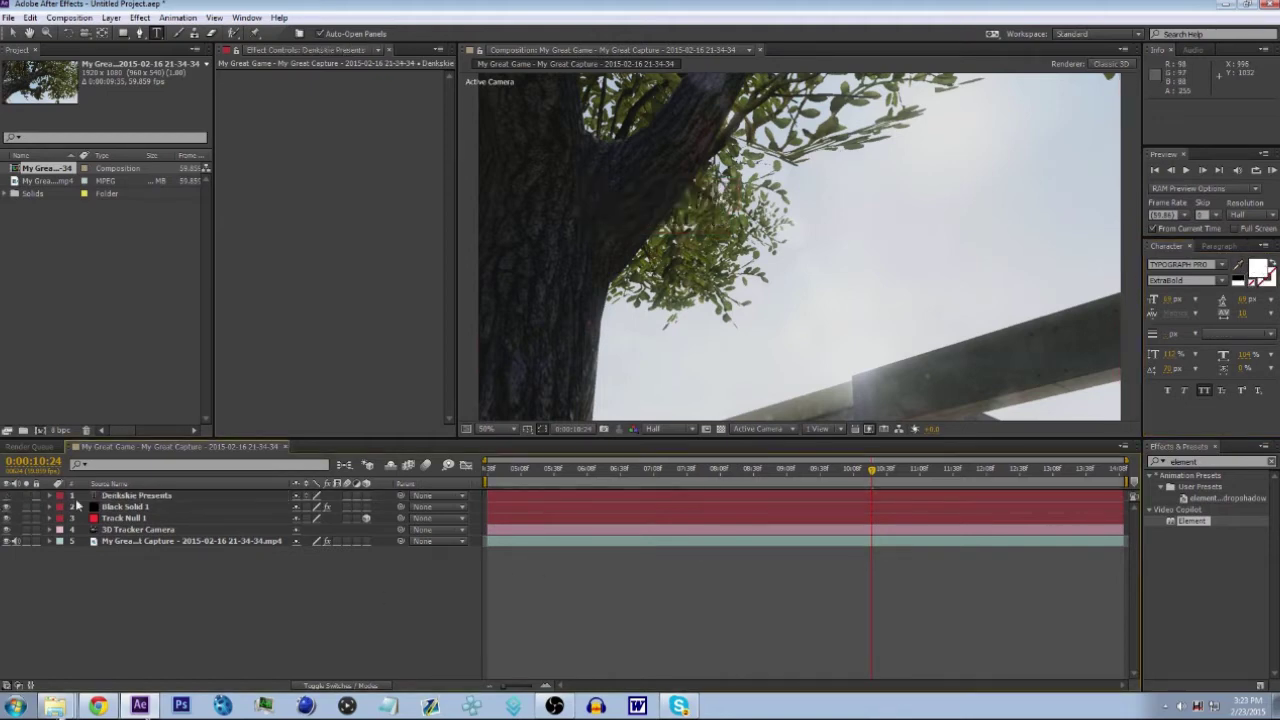
click(8, 495)
- Hide the text and set Black Solid 1's Element Path Layer 1 to Denkskie Presents
click(7, 496)
click(122, 507)
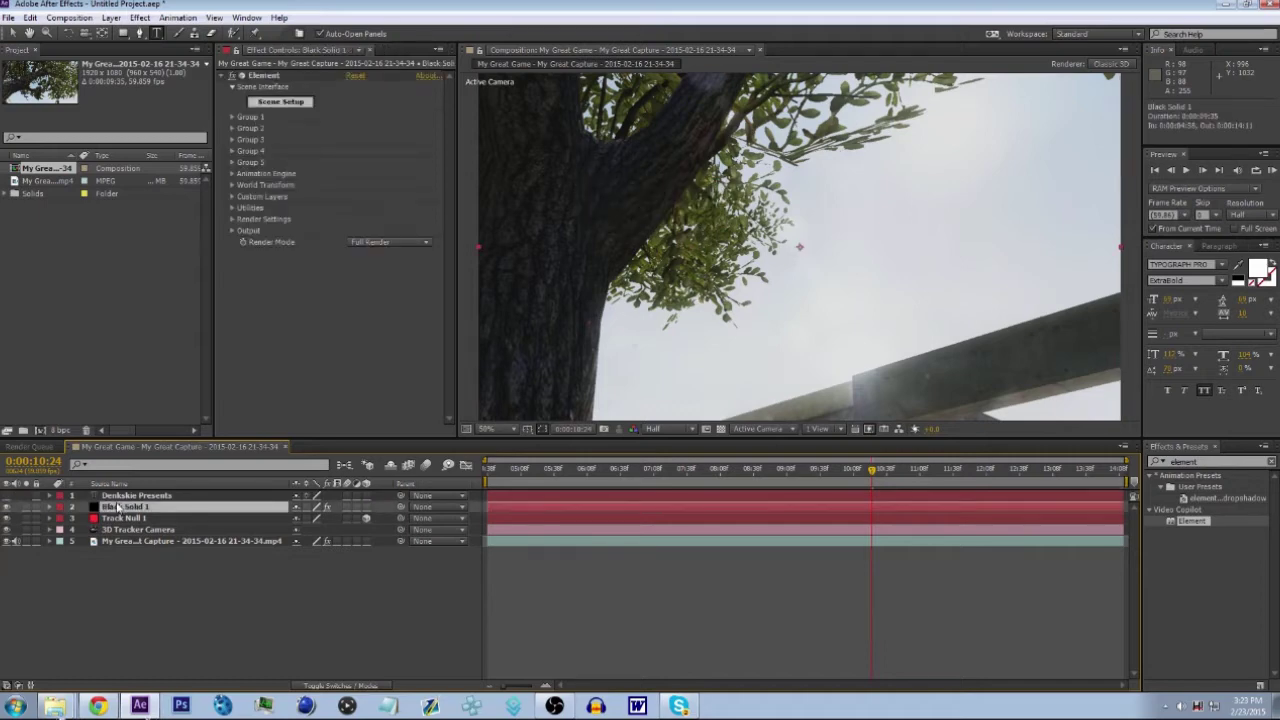
click(233, 197)
click(243, 207)
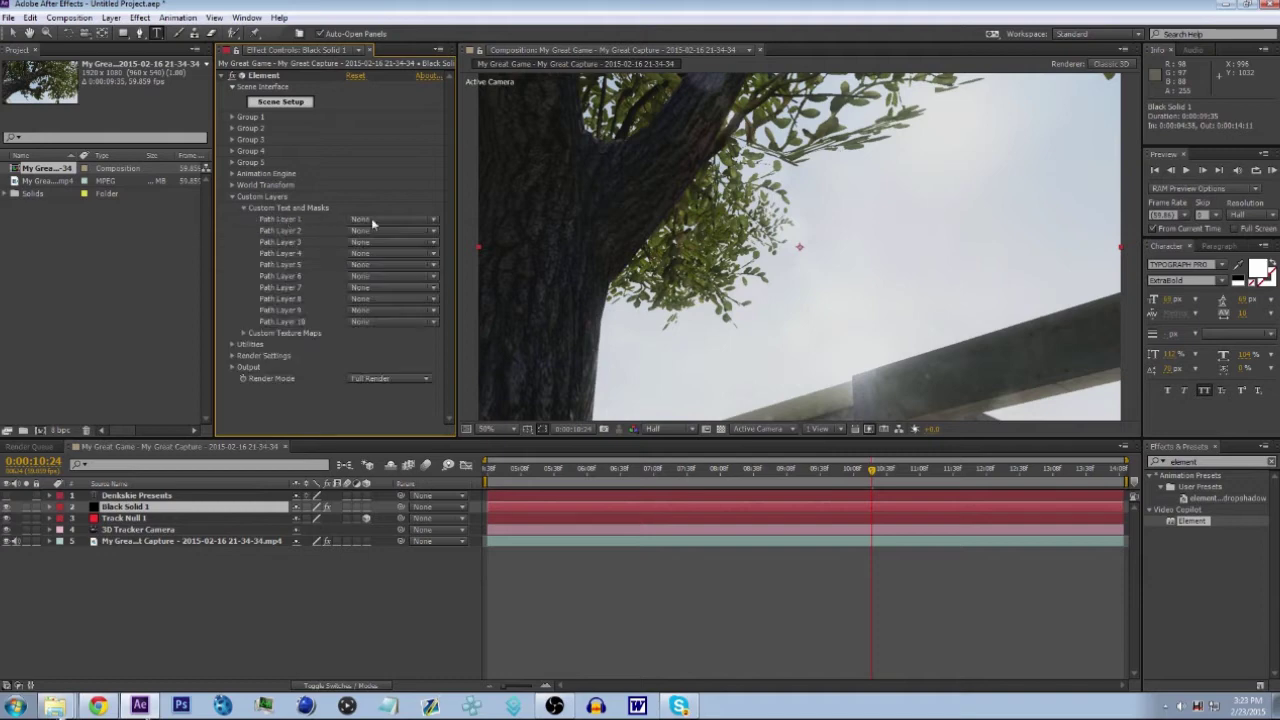
click(373, 219)
click(392, 250)
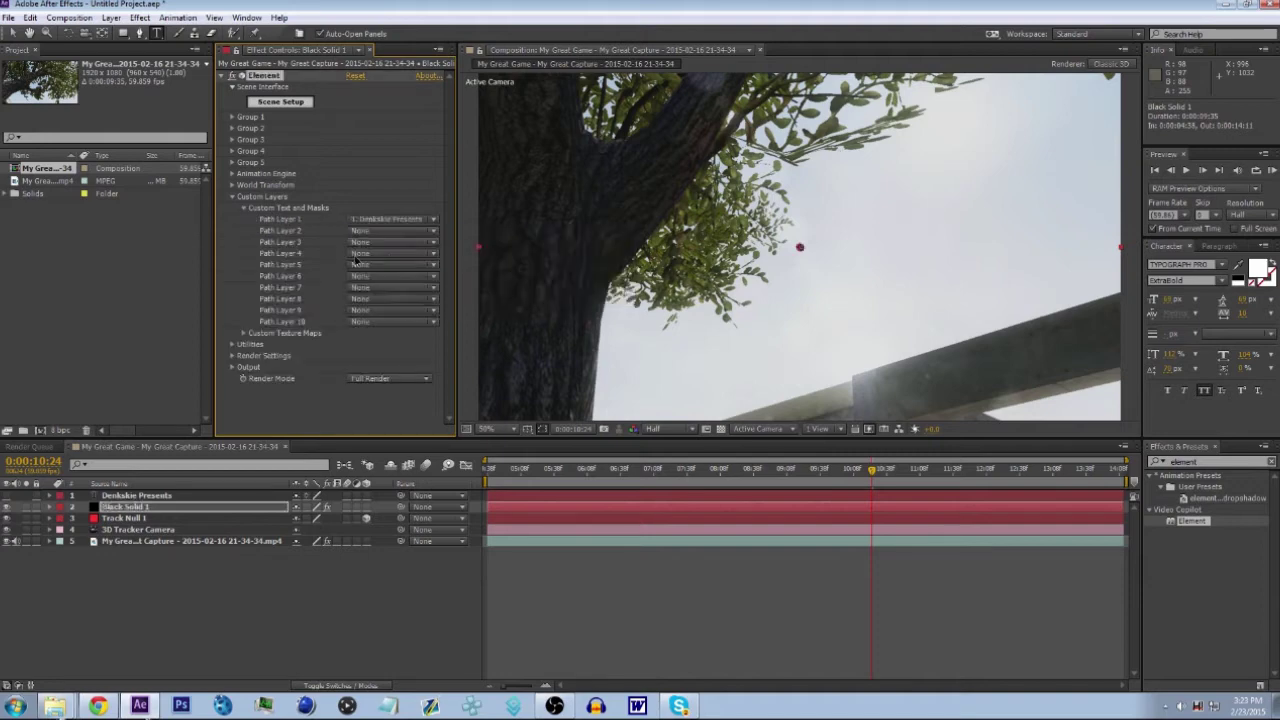
click(244, 207)
click(234, 197)
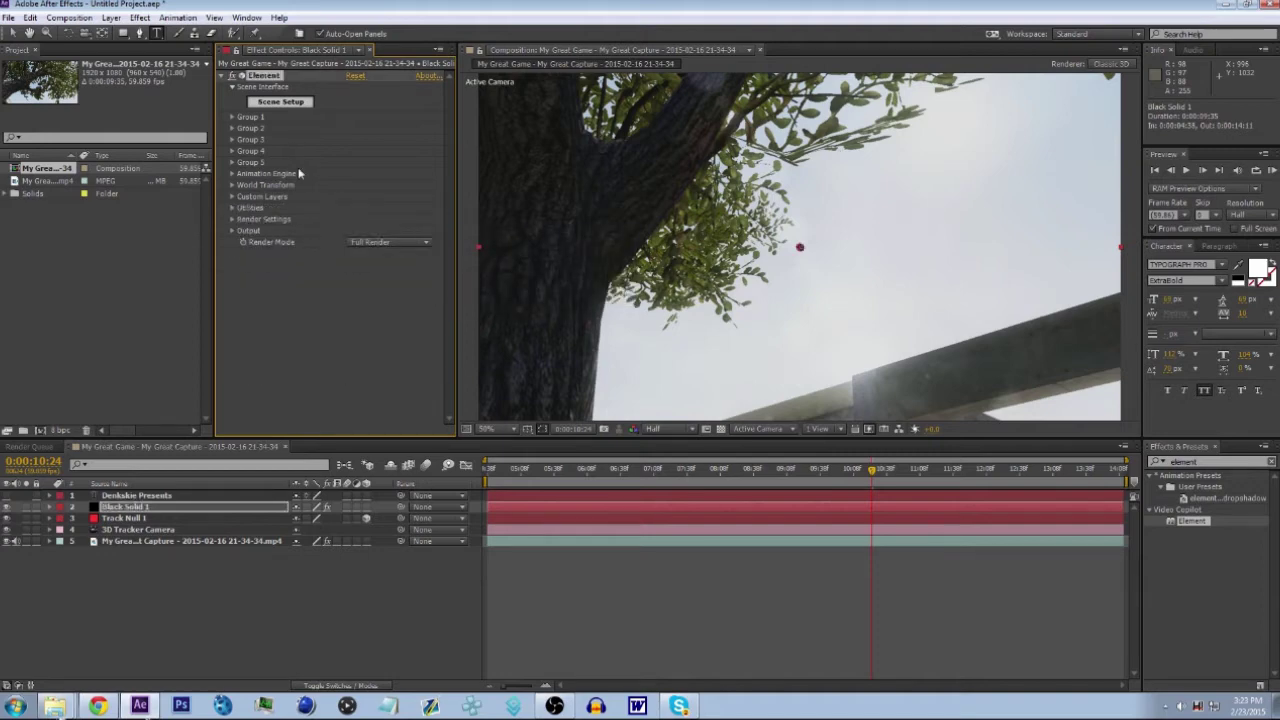
click(283, 104)
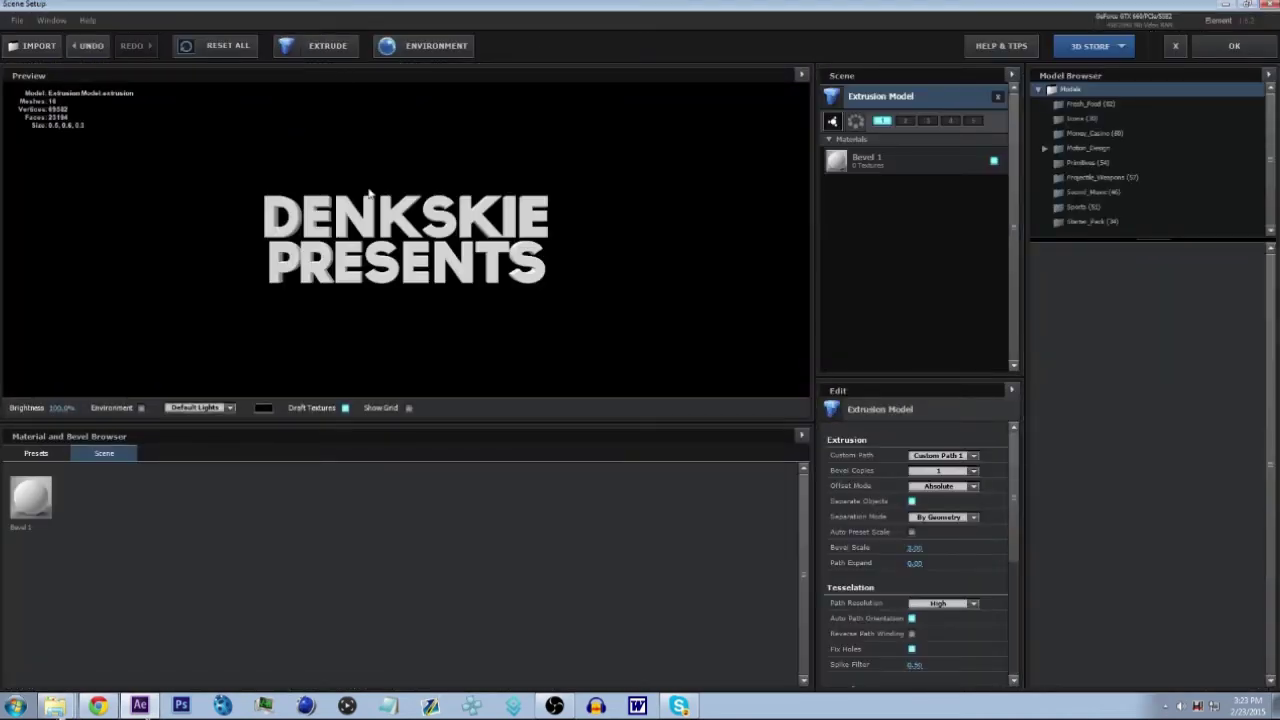
- Apply the Plain material preset to the extruded text, angle the preview, and confirm
drag(393, 180, 261, 292)
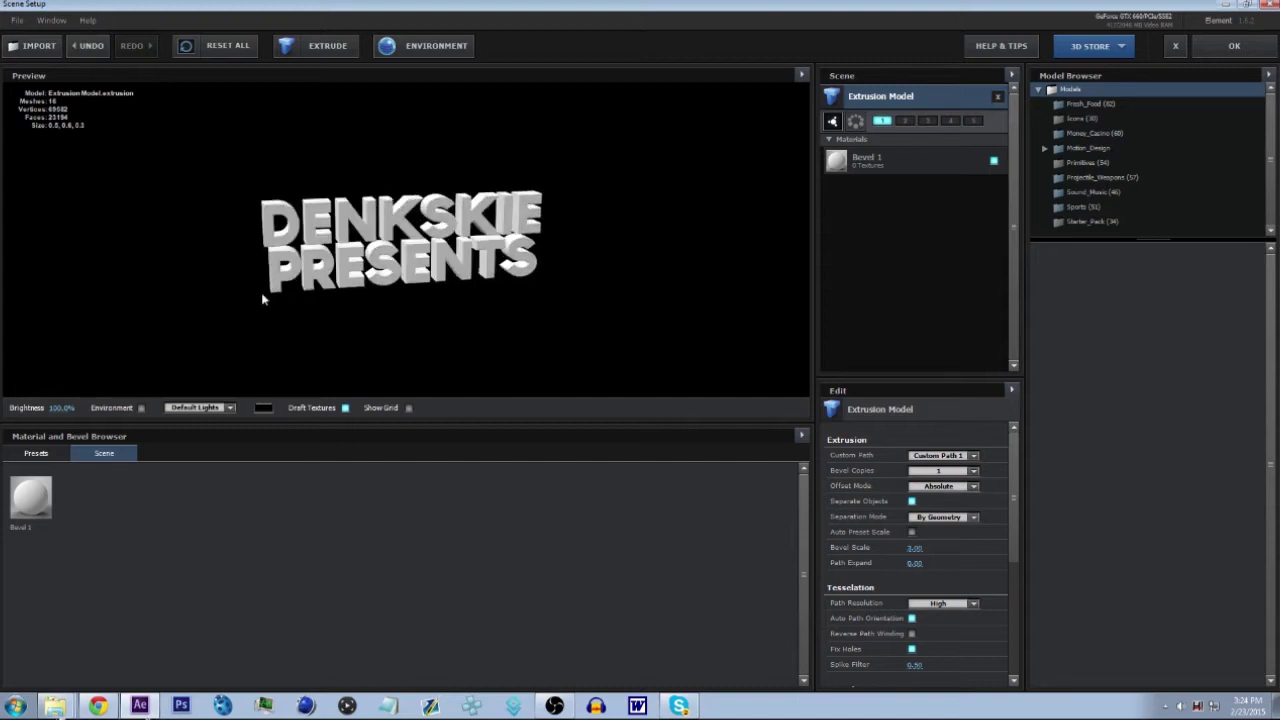
click(45, 453)
click(165, 570)
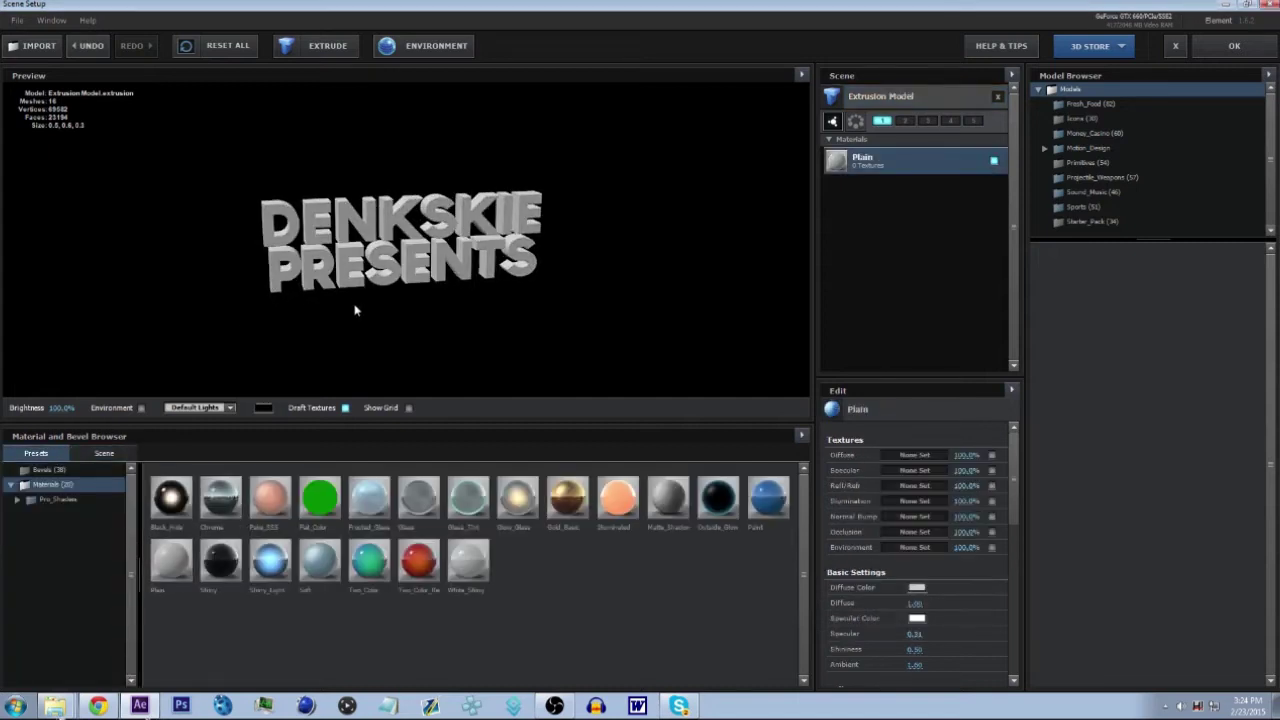
drag(354, 309, 1022, 279)
scroll(905, 460, down, 6)
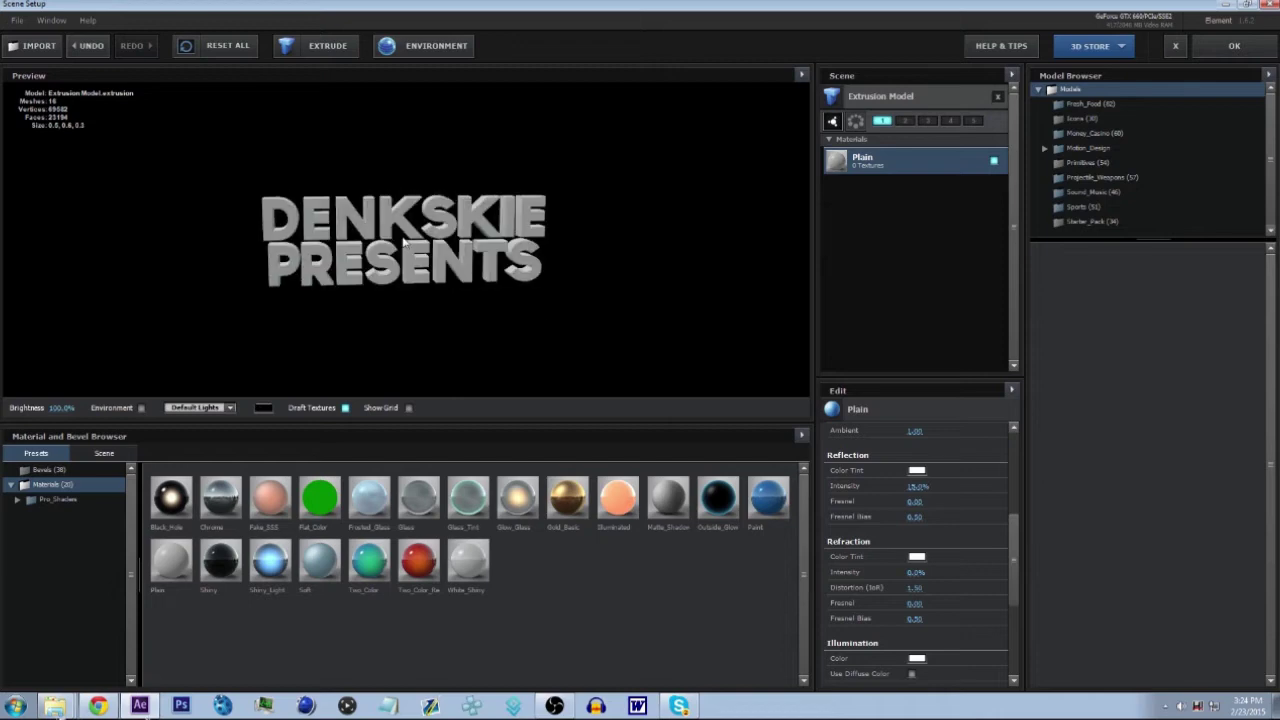
scroll(886, 488, down, 2)
scroll(886, 488, up, 3)
drag(470, 195, 437, 153)
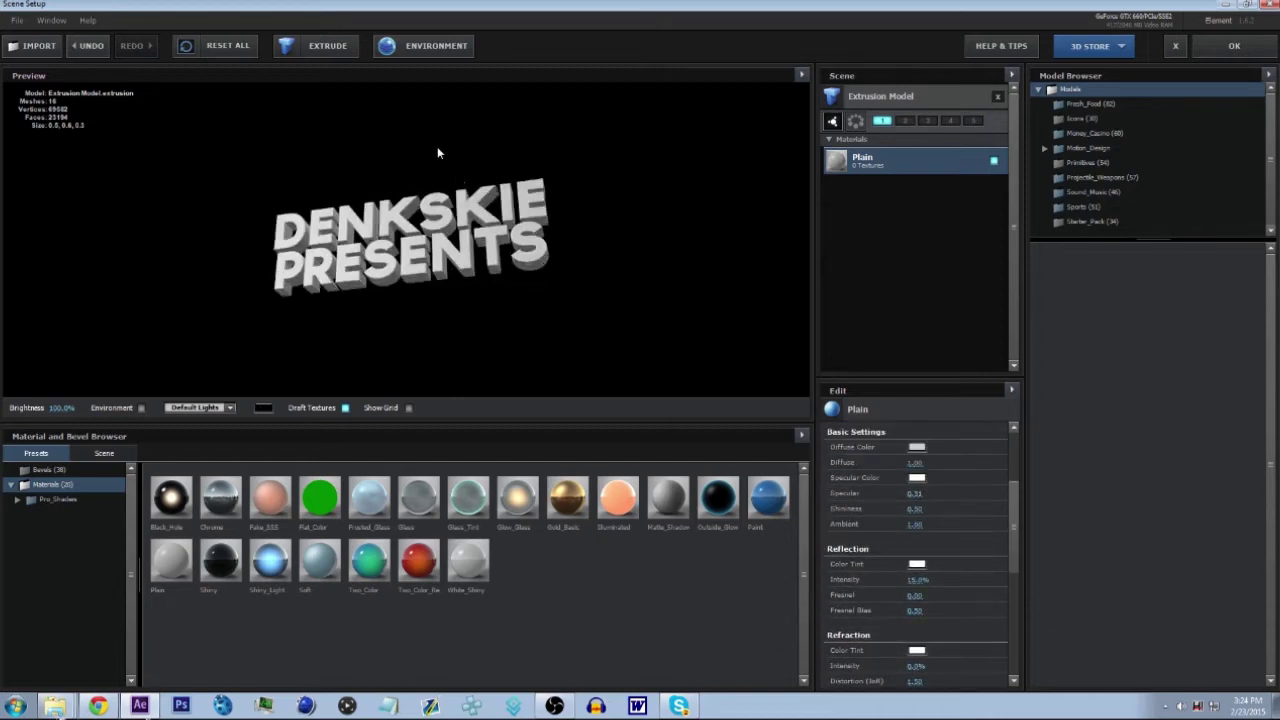
click(1234, 45)
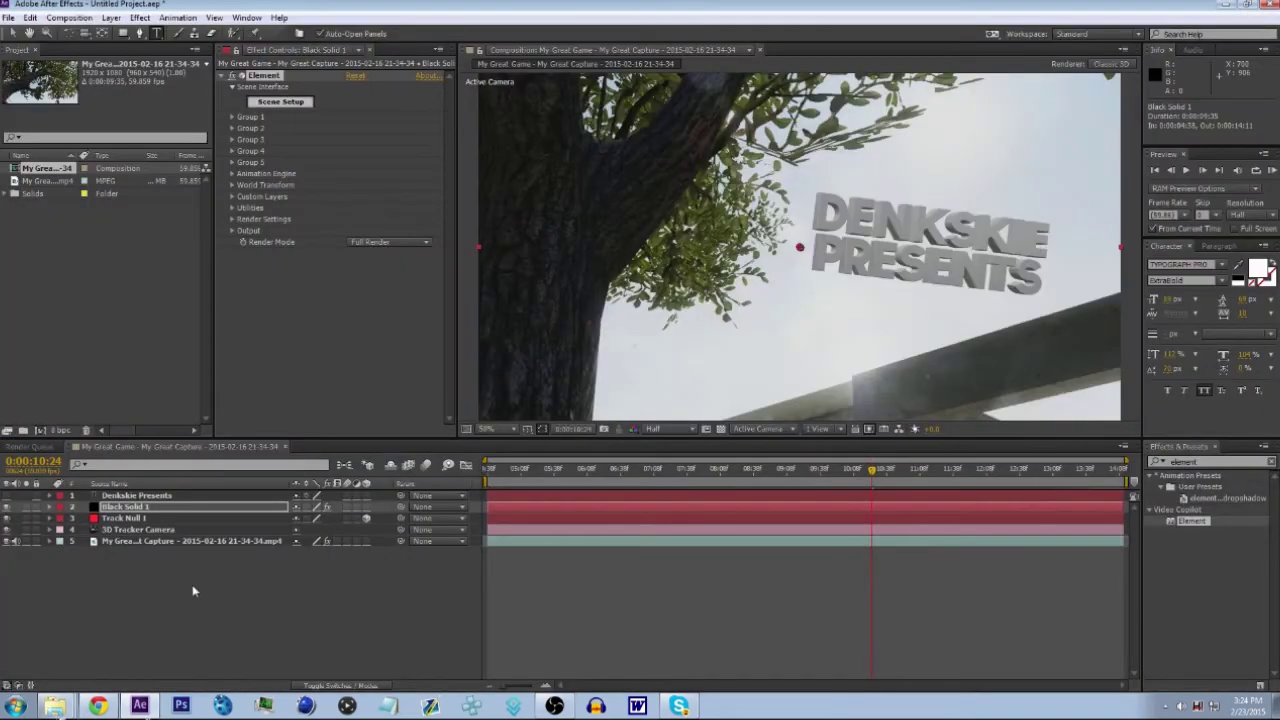
- Duplicate the My Great Capture footage layer with Ctrl+D and select the new copy
click(211, 541)
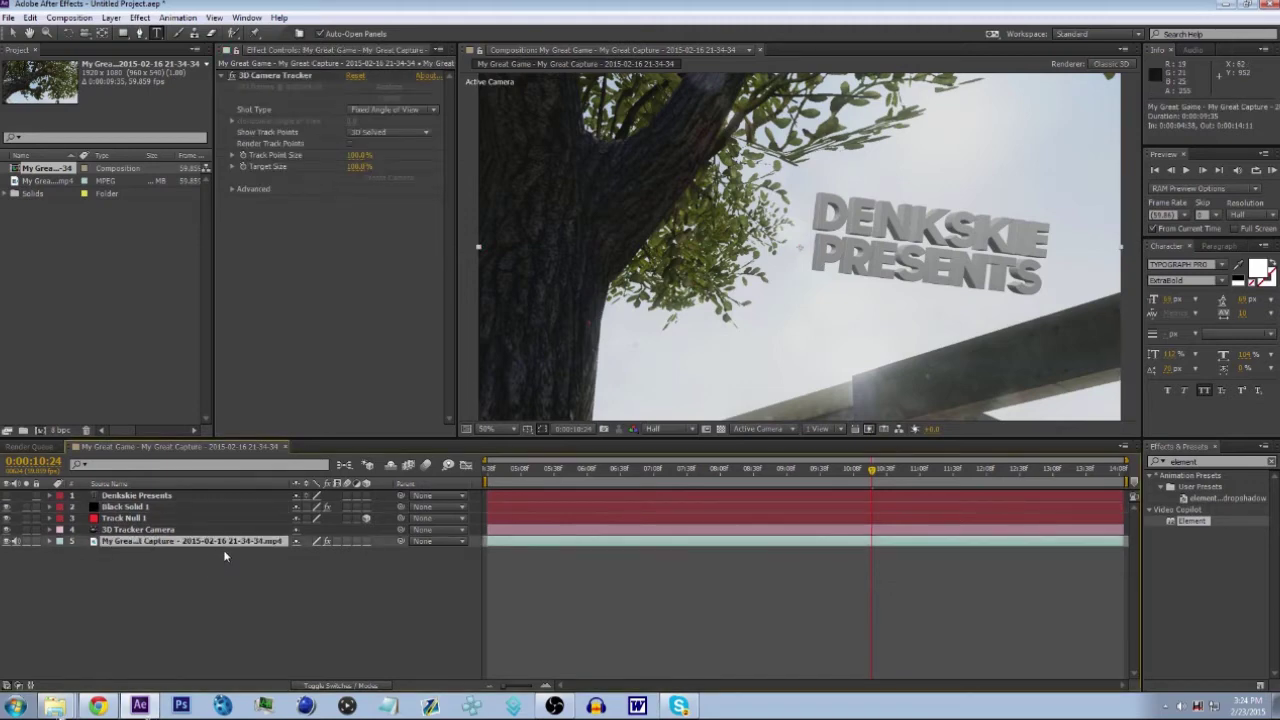
key(ctrl+d)
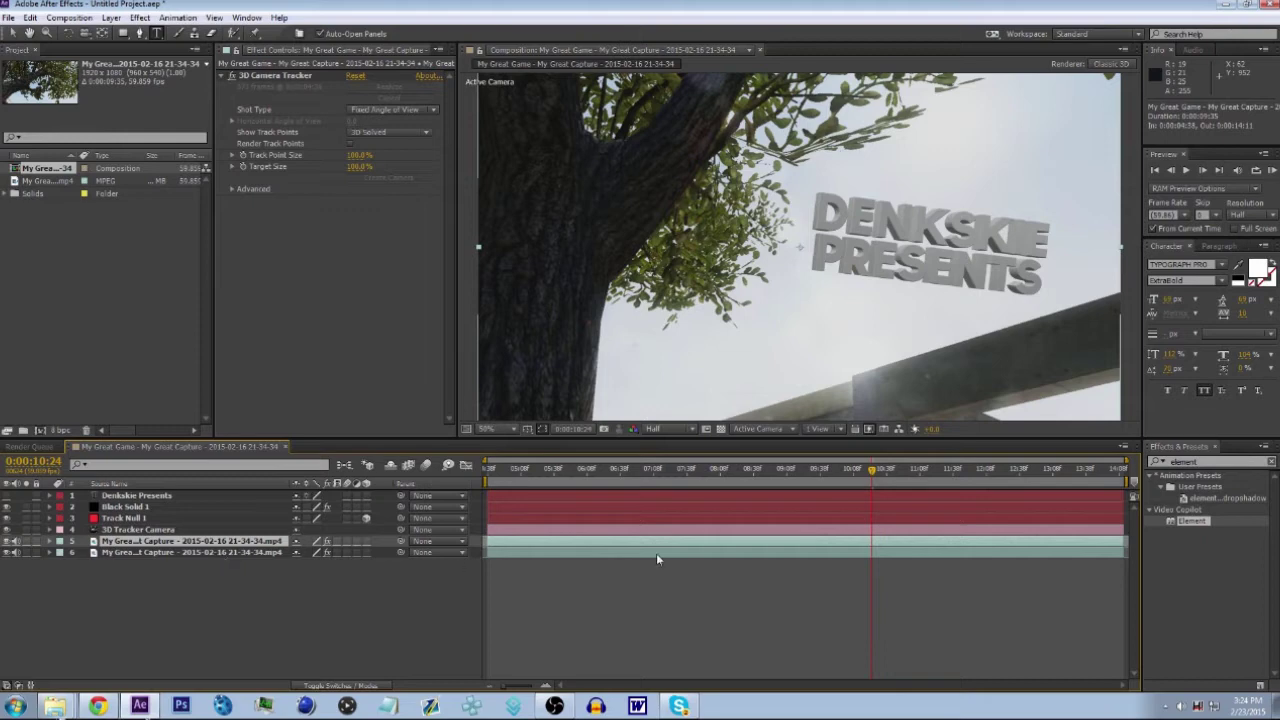
drag(836, 476, 892, 489)
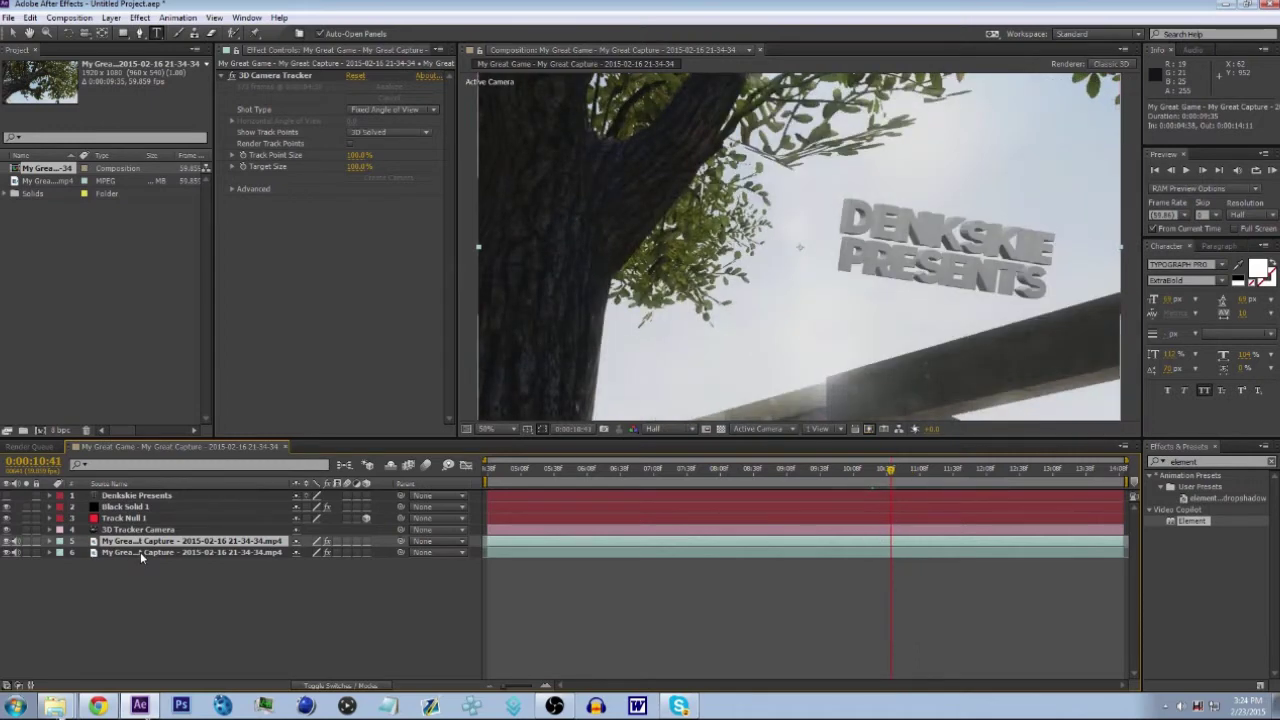
click(832, 553)
- Enable Time Remapping on the duplicated footage layer to make it a freeze frame
right_click(867, 555)
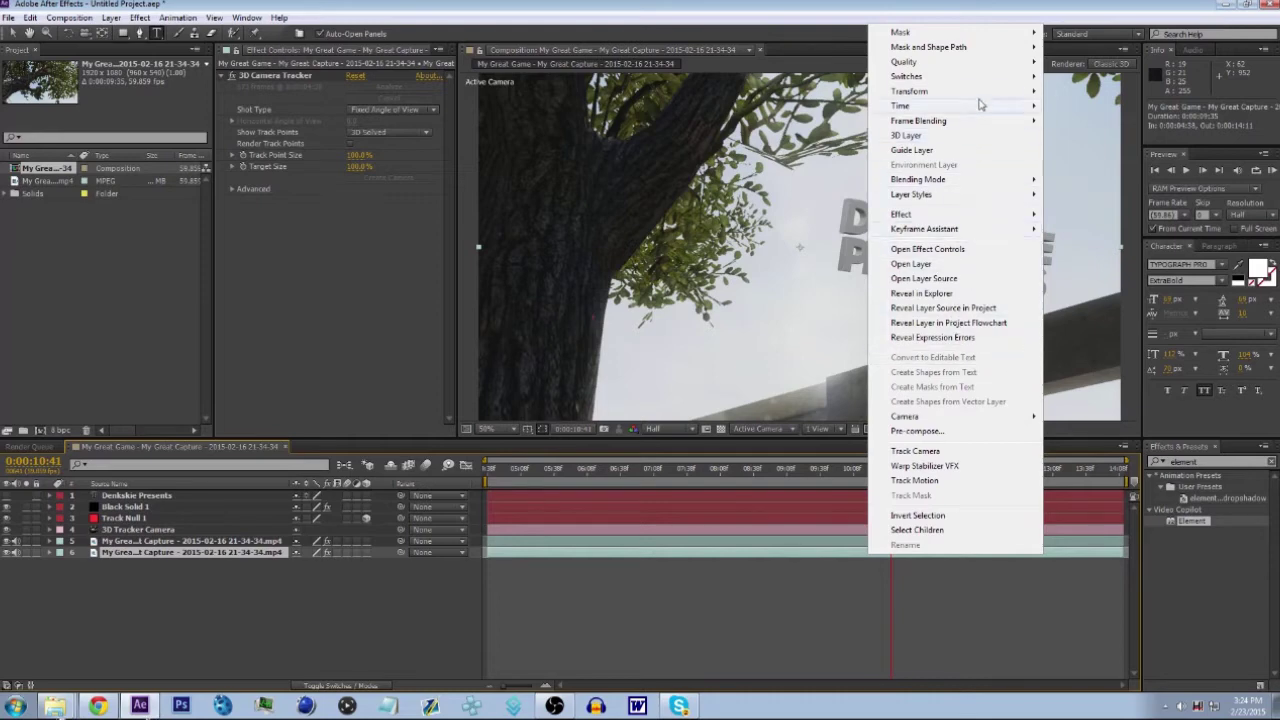
mouse_move(958, 107)
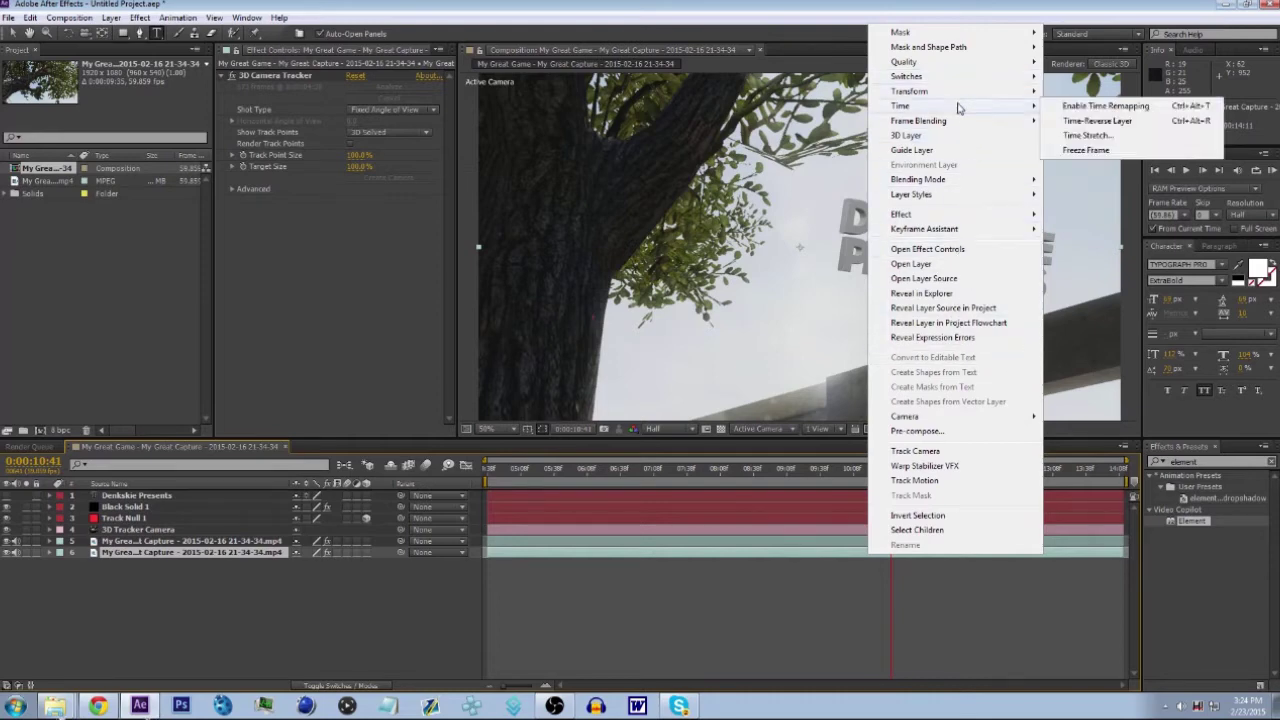
click(828, 550)
right_click(828, 551)
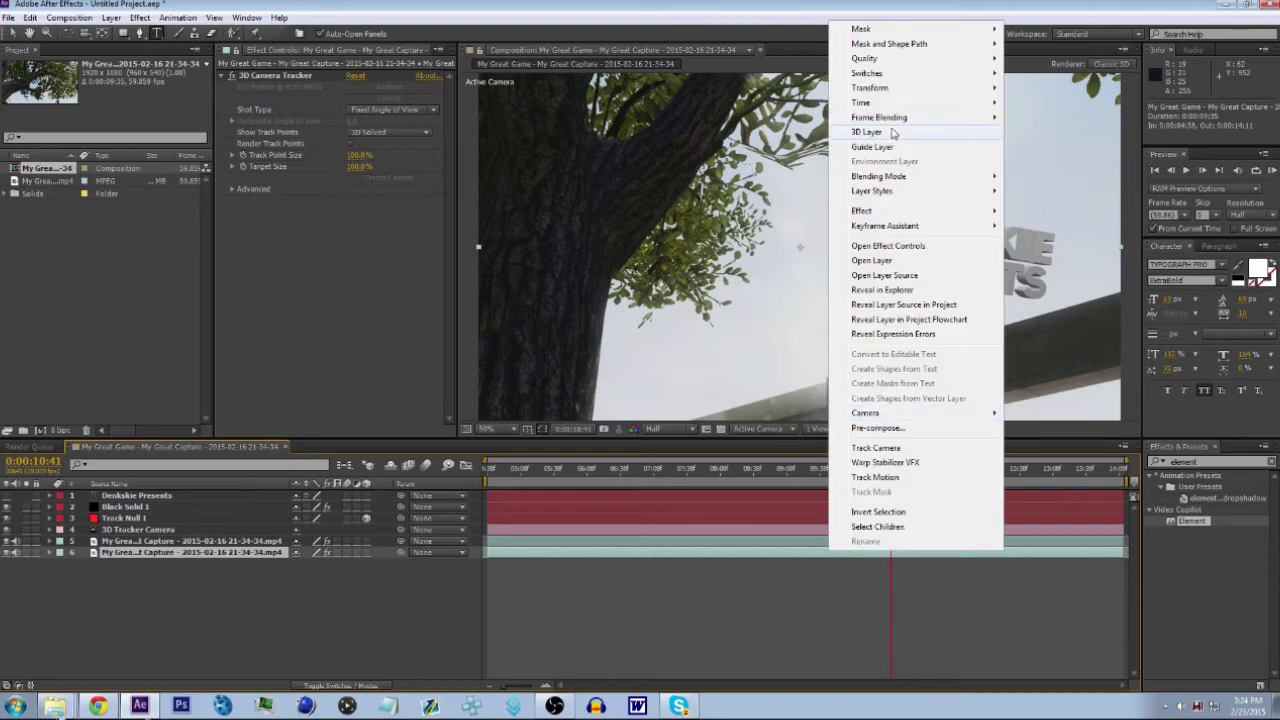
mouse_move(892, 104)
click(1080, 104)
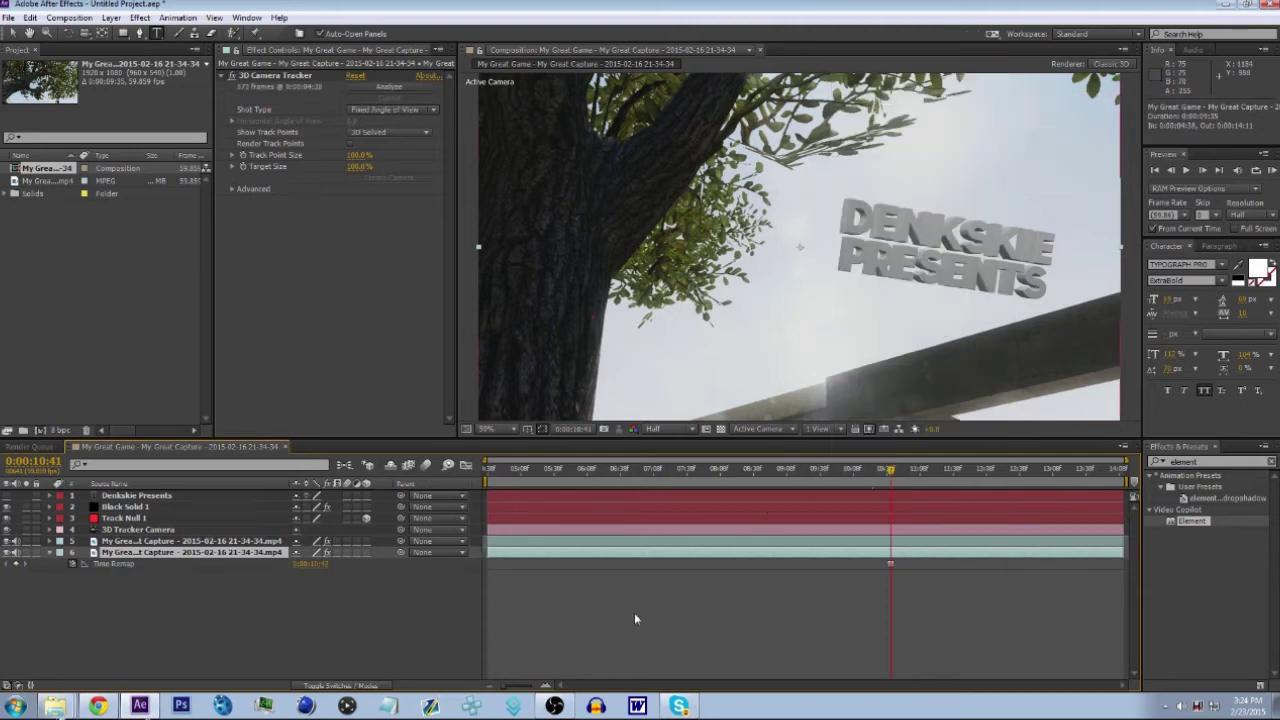
- Rename the duplicated footage layer to 'frozen'
right_click(163, 552)
click(212, 548)
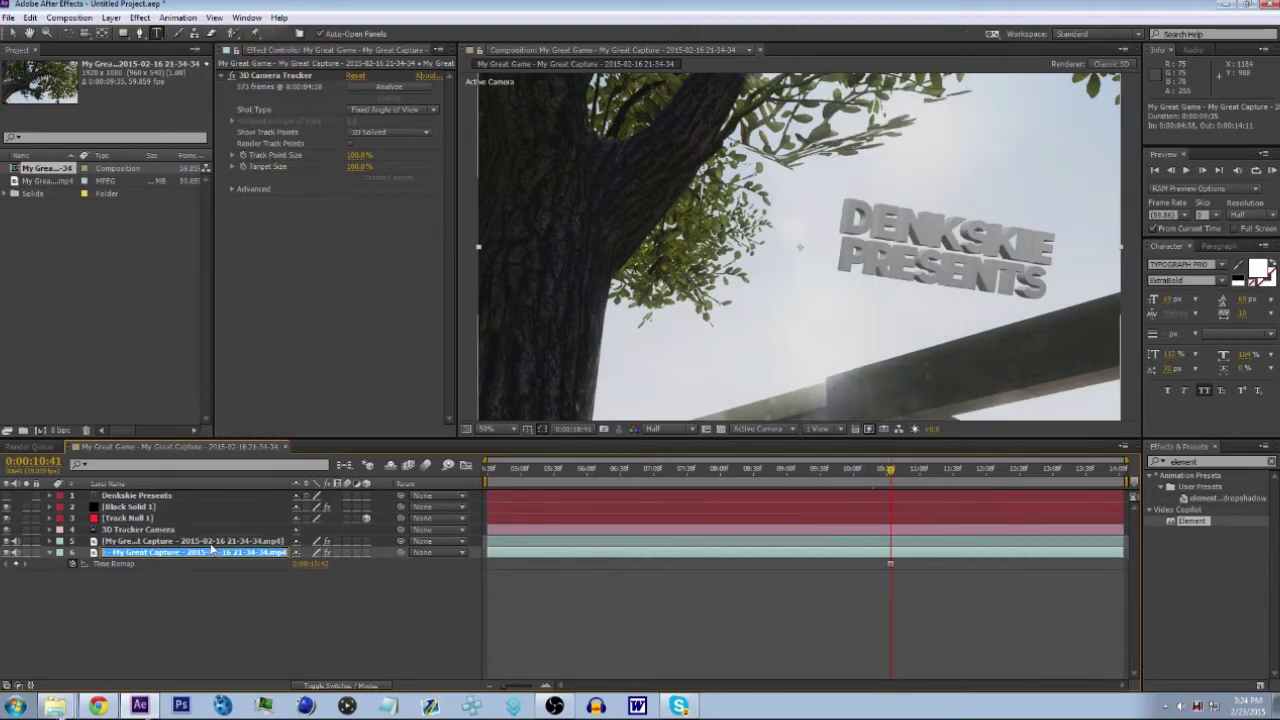
text(frozen)
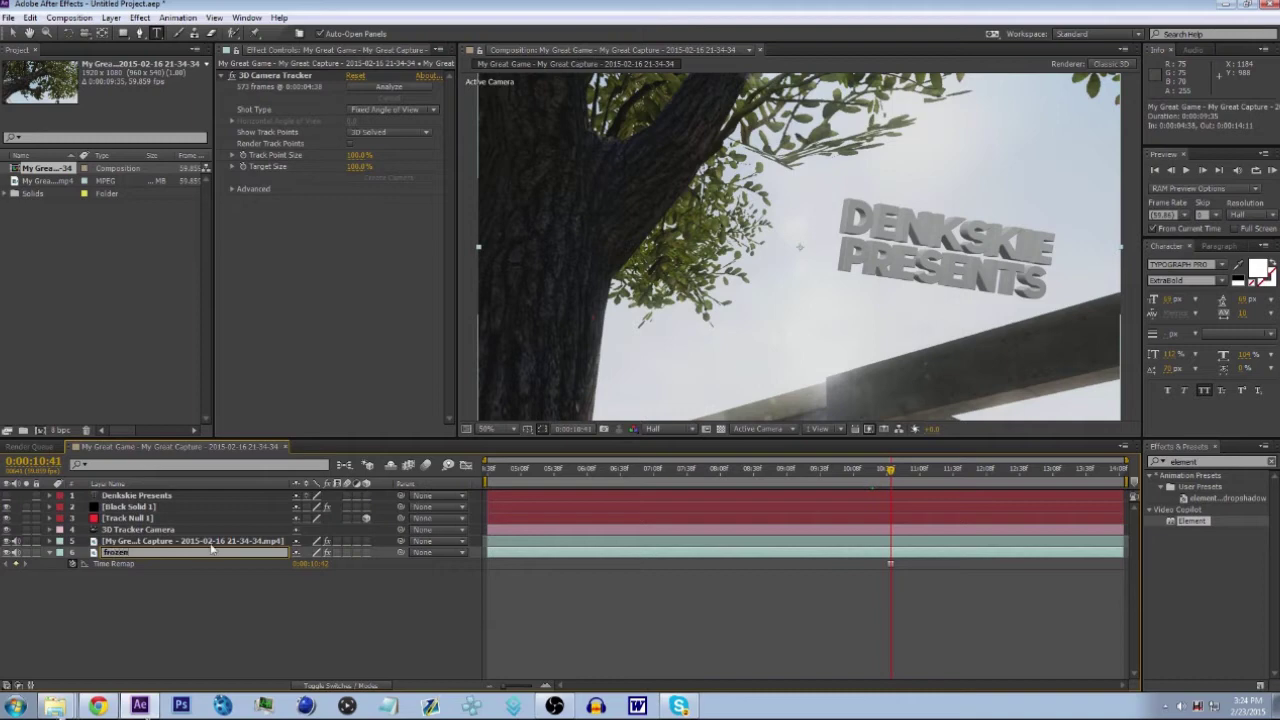
click(200, 618)
click(146, 507)
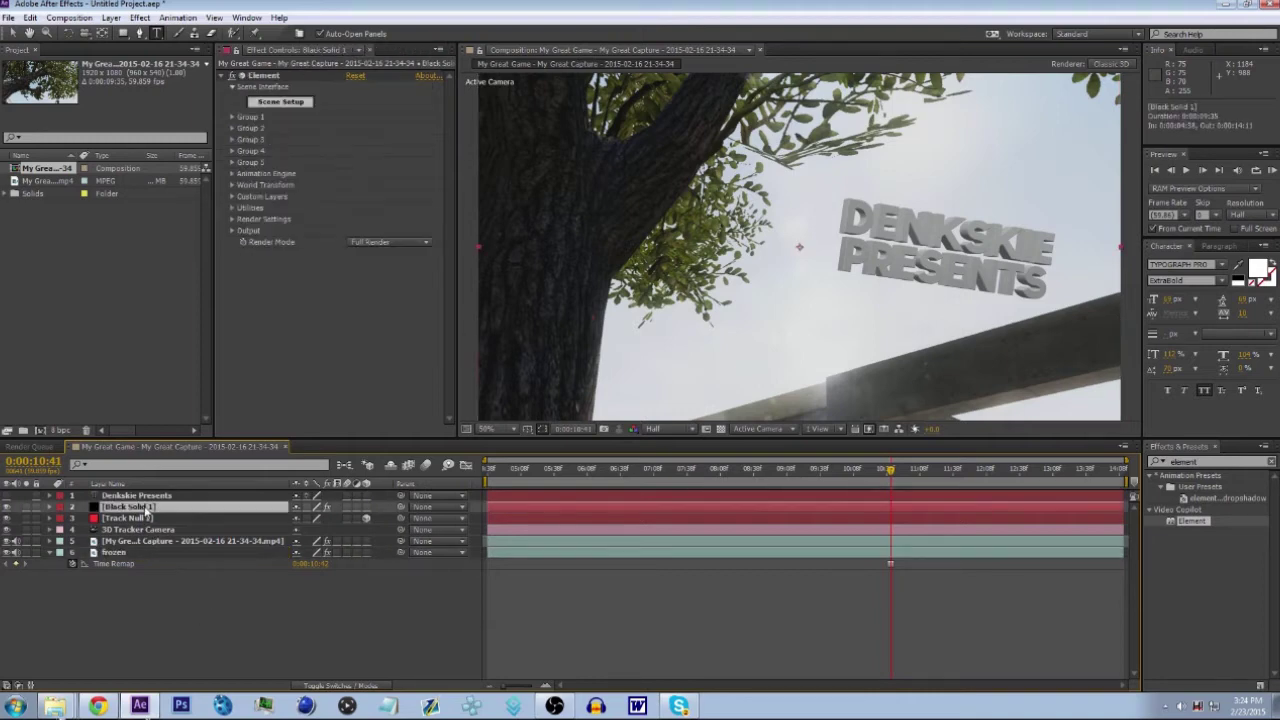
- Set Element's Custom Texture Maps Layer 1 to the 'frozen' layer
click(233, 196)
click(243, 219)
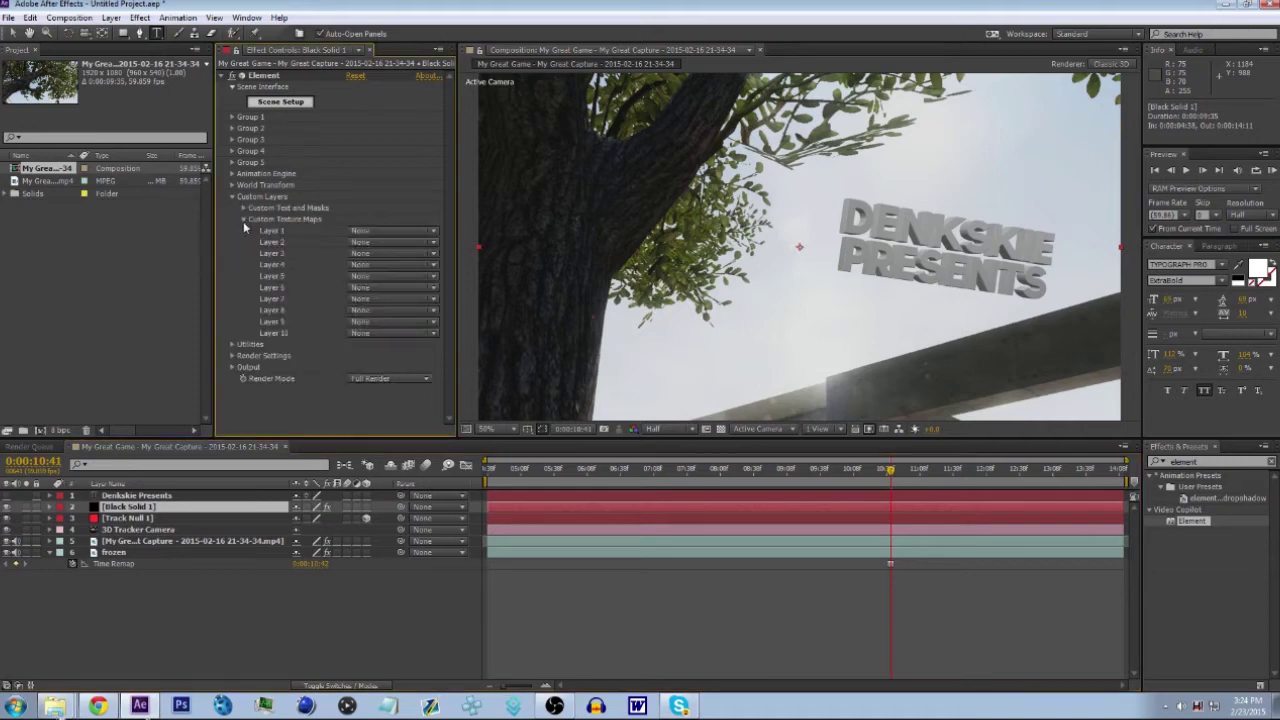
click(391, 230)
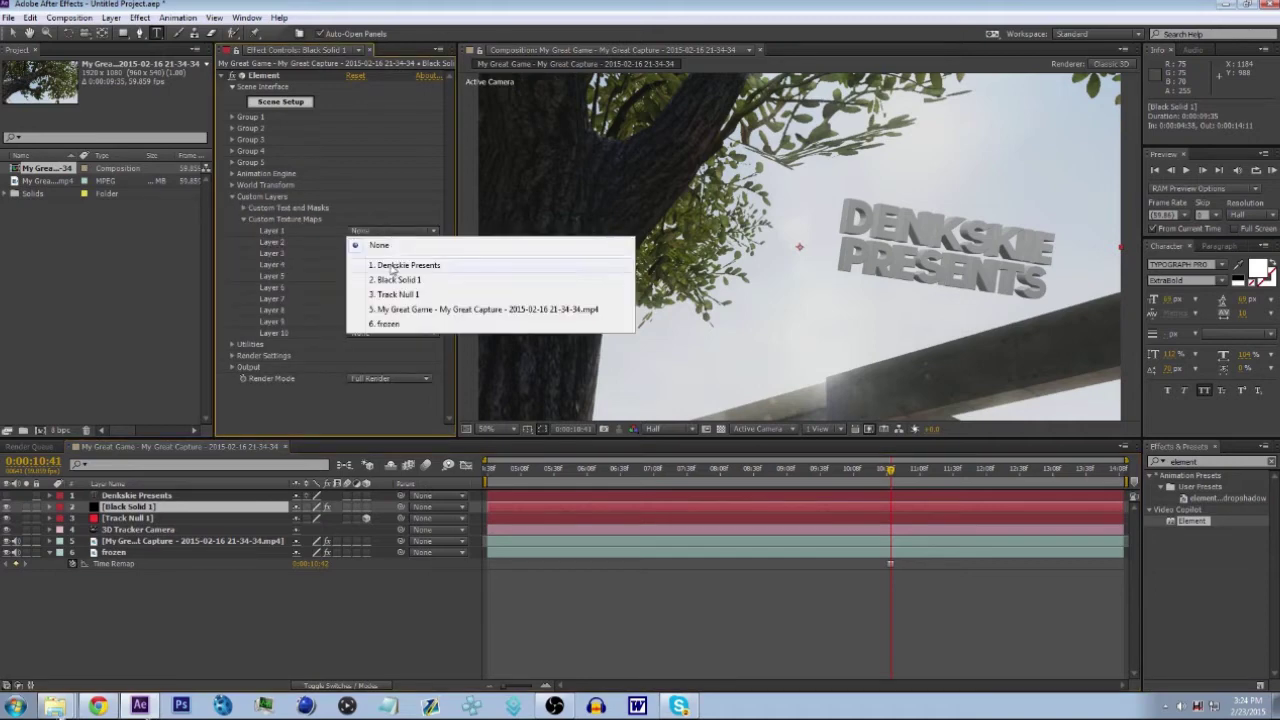
click(392, 323)
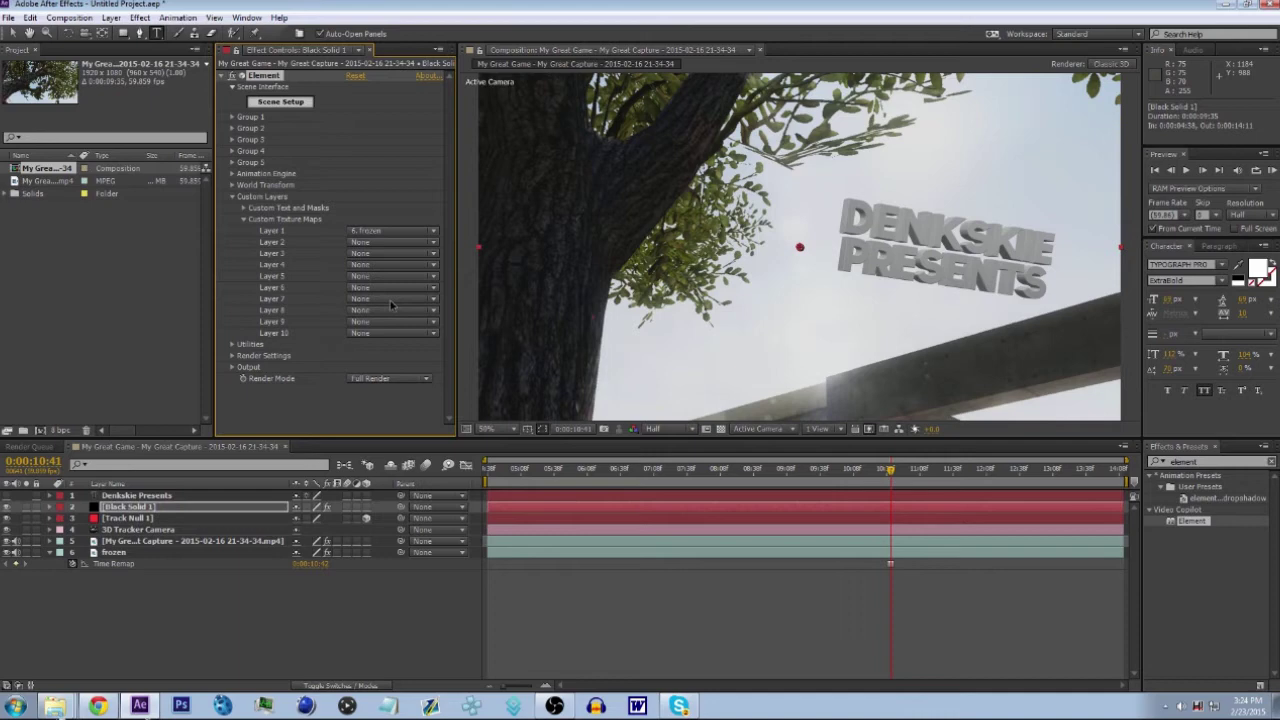
click(245, 219)
click(231, 197)
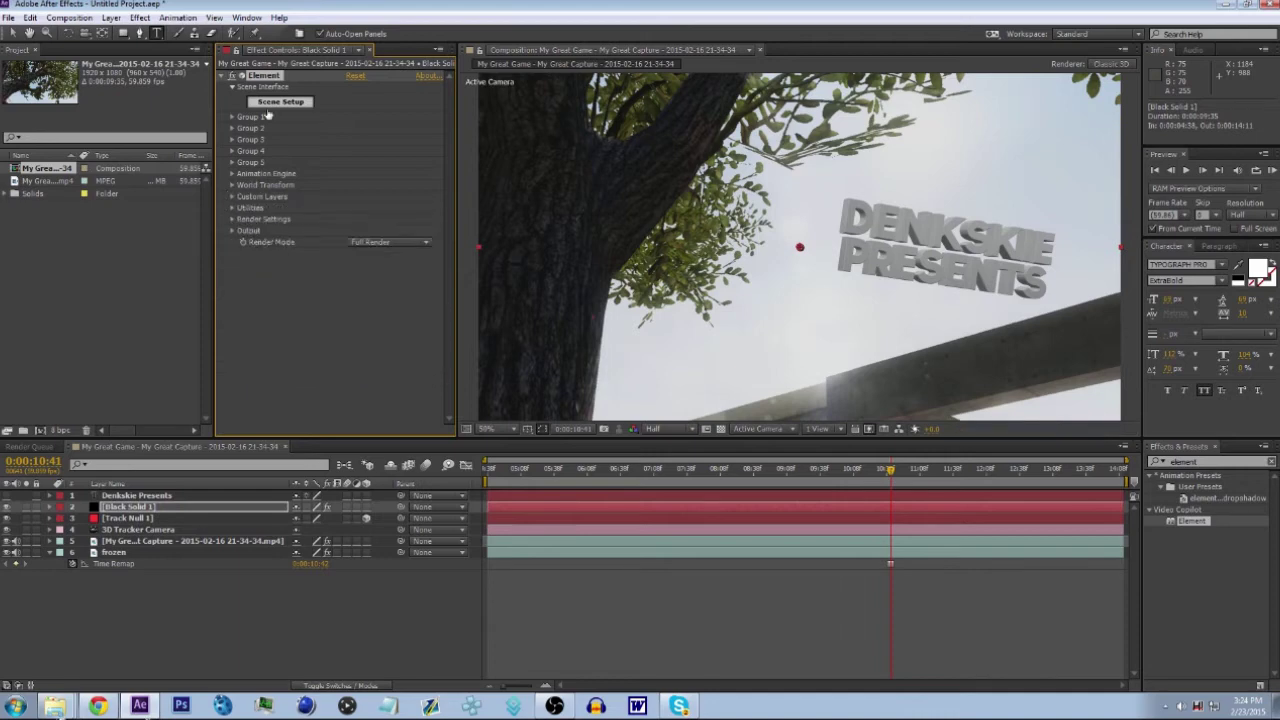
- In Element's Scene Setup, set the environment map to Custom Layer 1
click(280, 101)
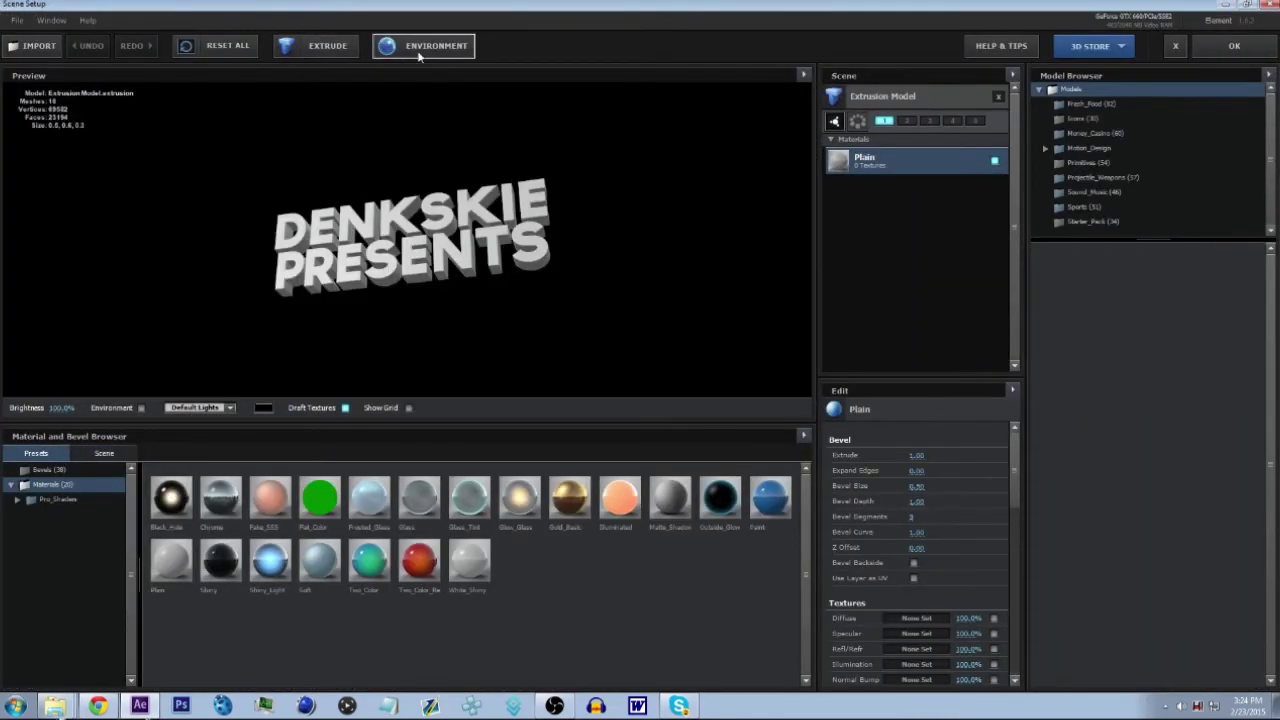
click(419, 50)
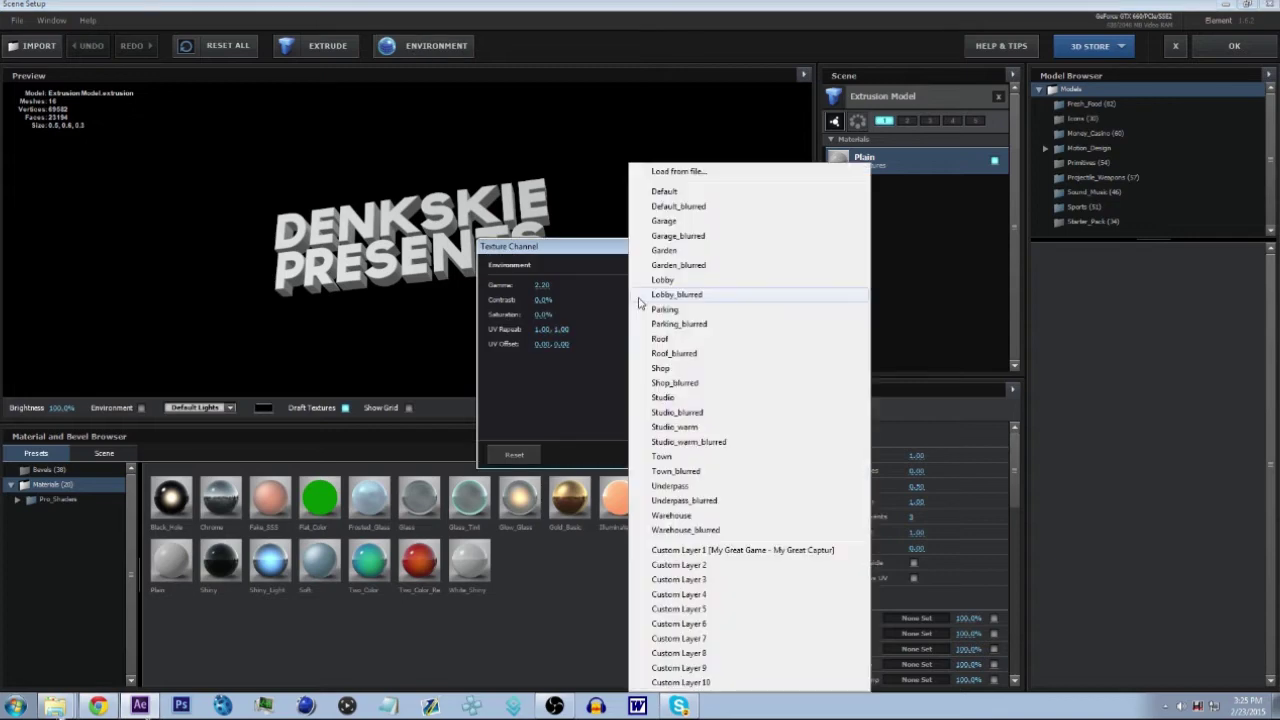
click(680, 293)
click(680, 550)
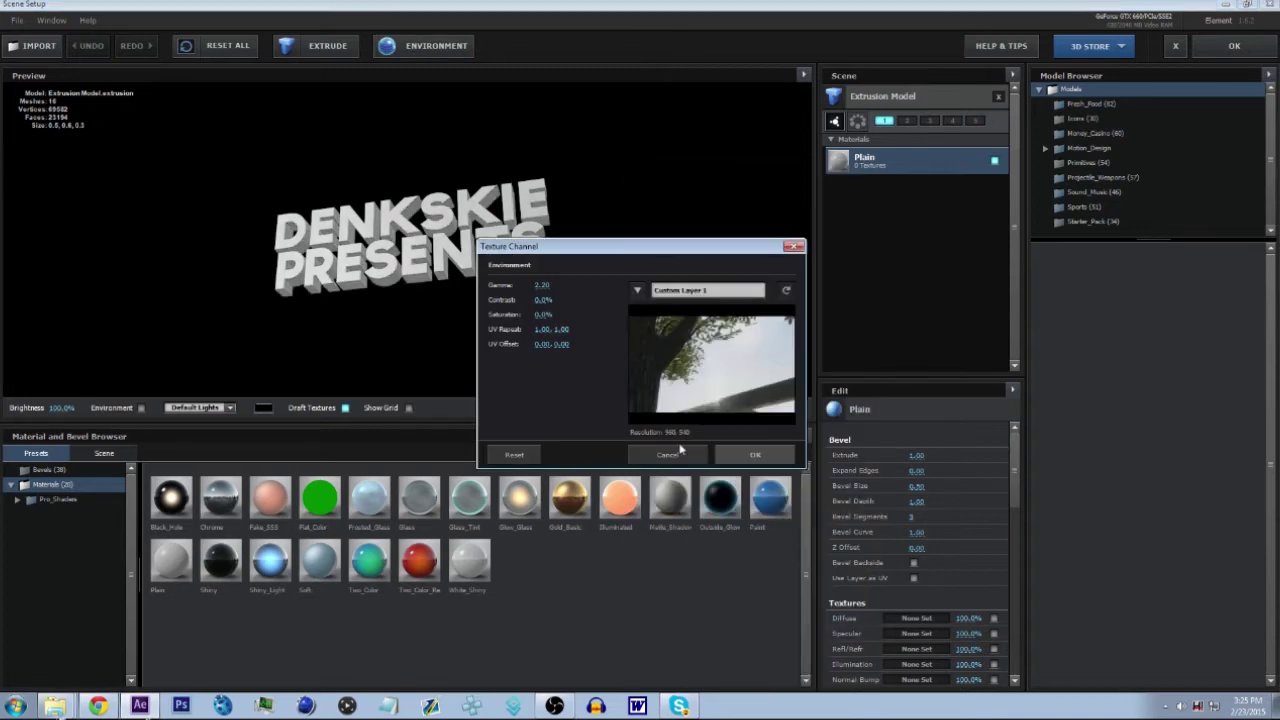
click(754, 455)
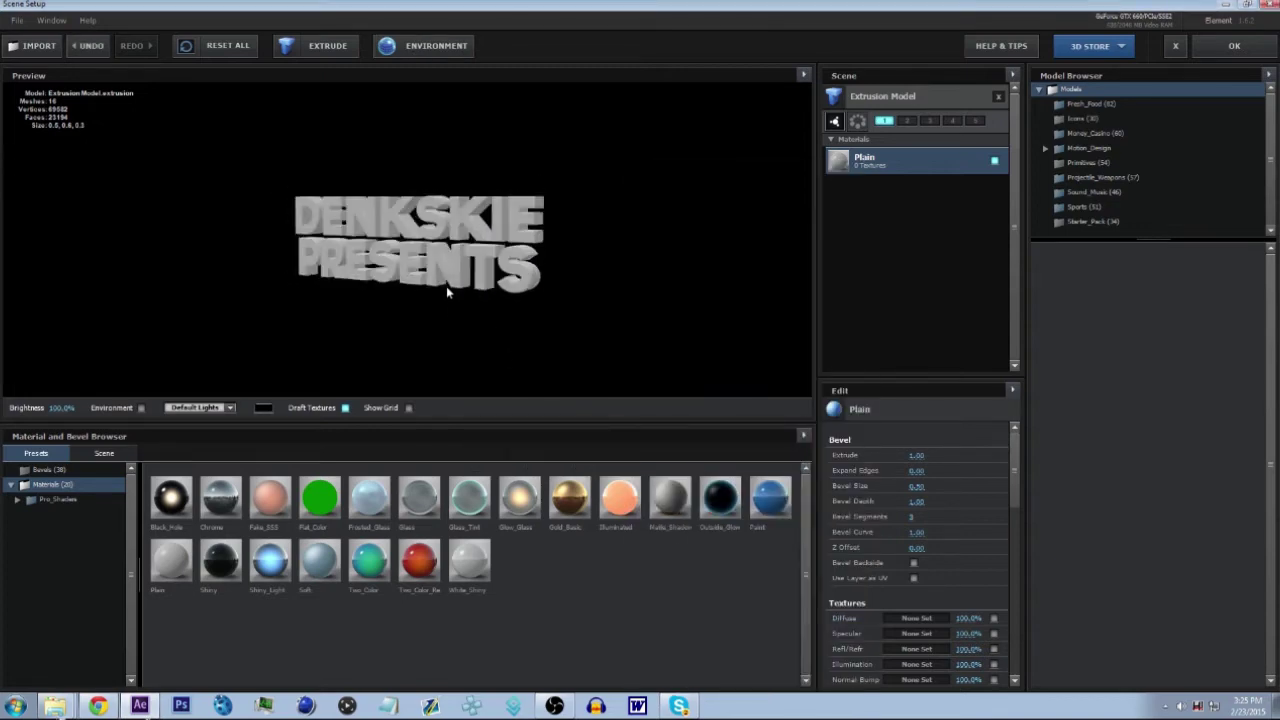